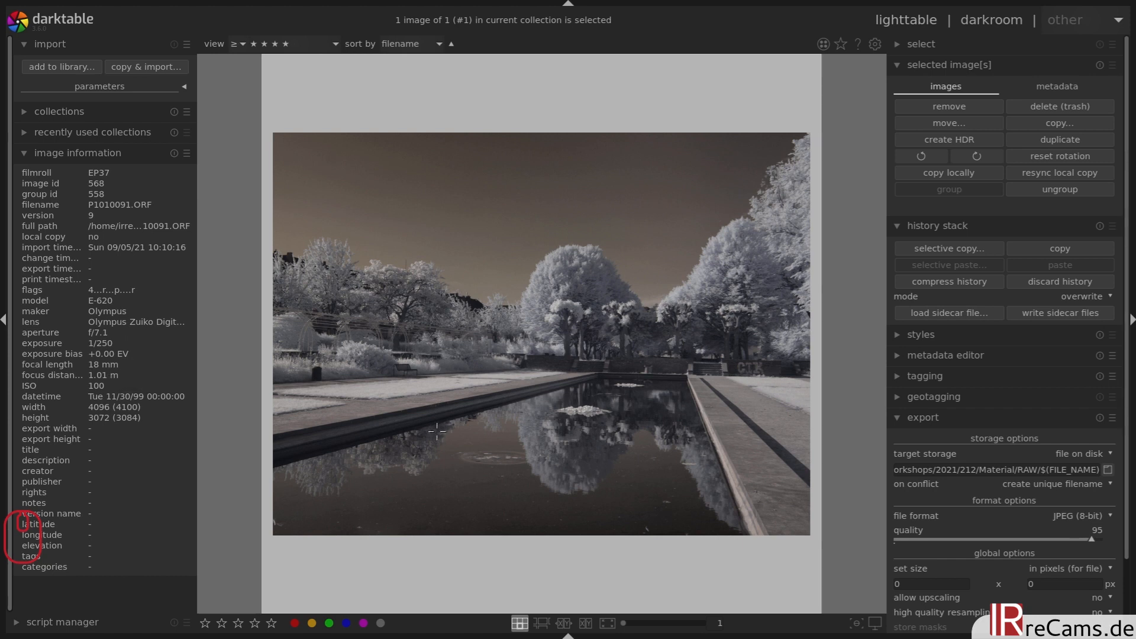
pyautogui.moveTo(282, 440); pyautogui.dragTo(616, 373)
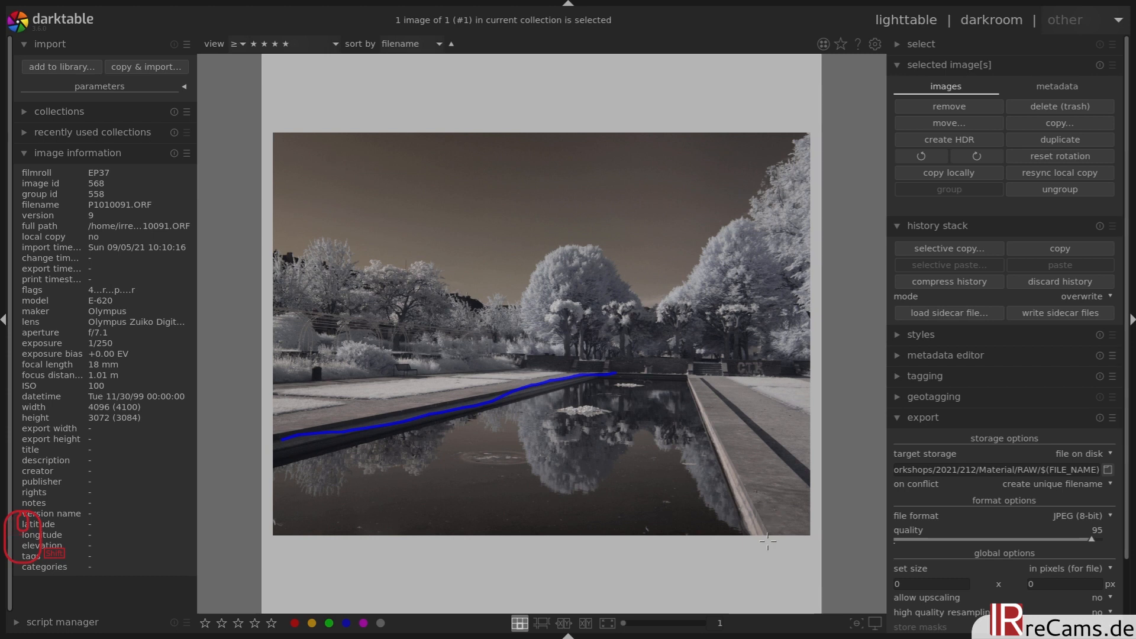
pyautogui.moveTo(767, 534); pyautogui.dragTo(689, 368)
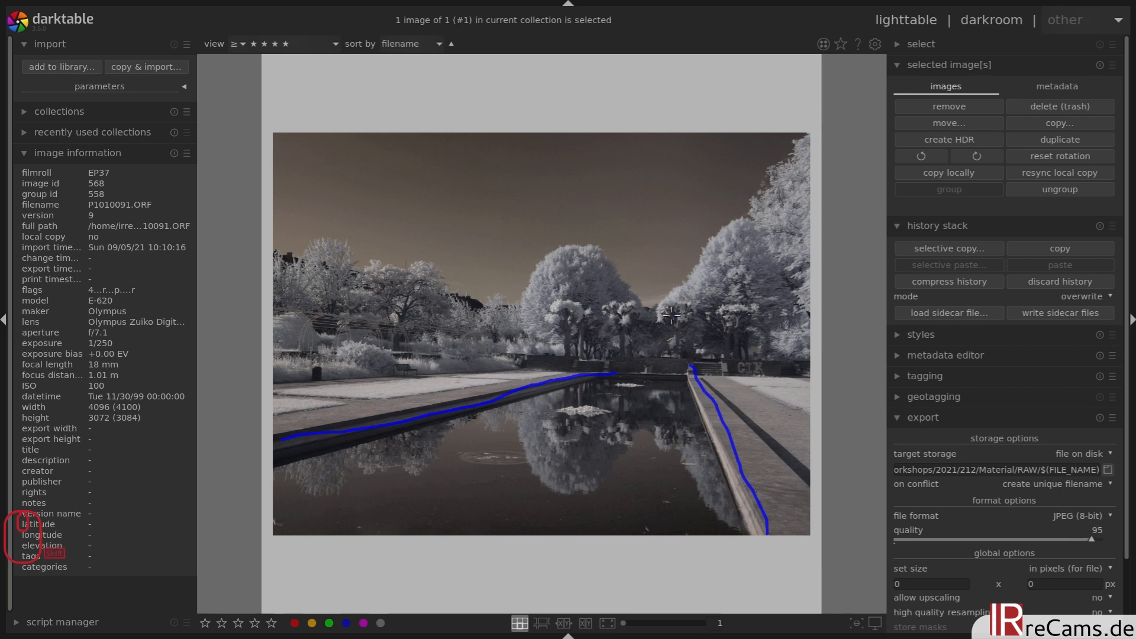
pyautogui.moveTo(674, 317)
pyautogui.mouseDown()
pyautogui.moveTo(629, 326)
pyautogui.moveTo(624, 364)
pyautogui.moveTo(694, 355)
pyautogui.moveTo(686, 321)
pyautogui.moveTo(652, 320)
pyautogui.mouseUp()
pyautogui.moveTo(800, 157); pyautogui.dragTo(678, 297)
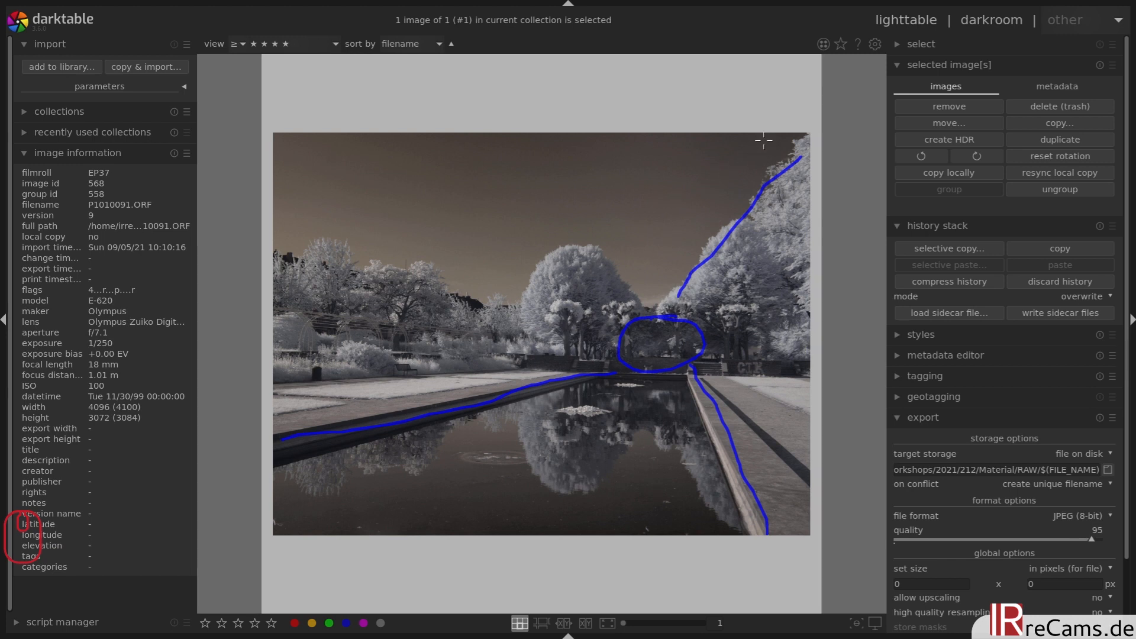
pyautogui.moveTo(757, 143)
pyautogui.mouseDown()
pyautogui.moveTo(328, 181)
pyautogui.moveTo(334, 203)
pyautogui.moveTo(501, 225)
pyautogui.moveTo(654, 223)
pyautogui.moveTo(737, 193)
pyautogui.moveTo(705, 163)
pyautogui.moveTo(421, 193)
pyautogui.mouseUp()
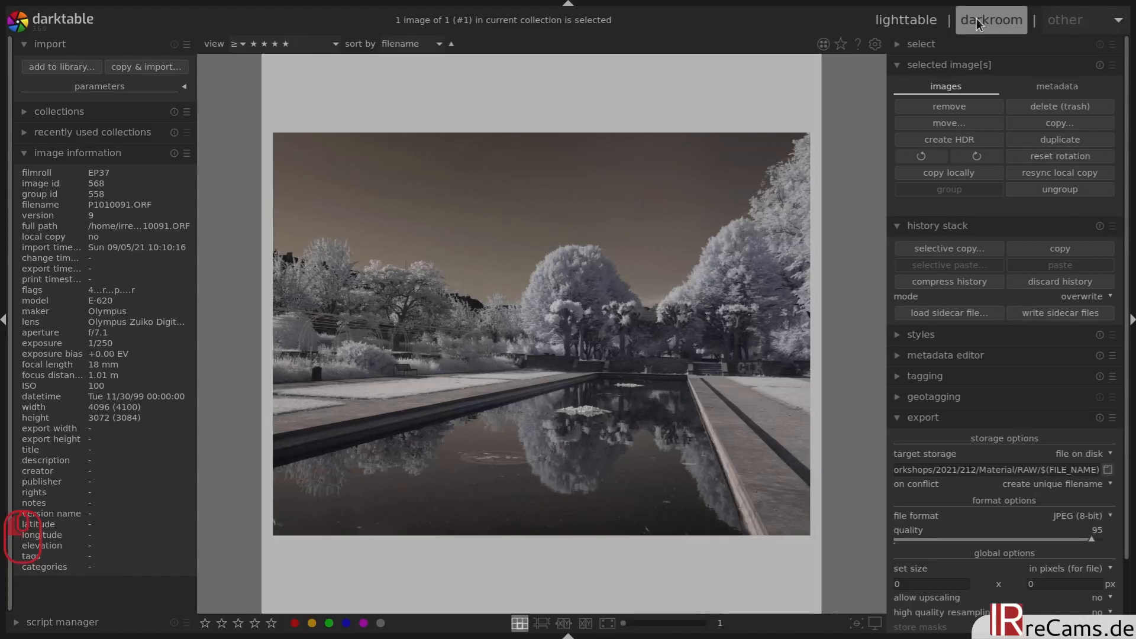
# Open the photo in the darkroom and set the white balance from an image area on the stone path beside the pool.
pyautogui.click(976, 19)
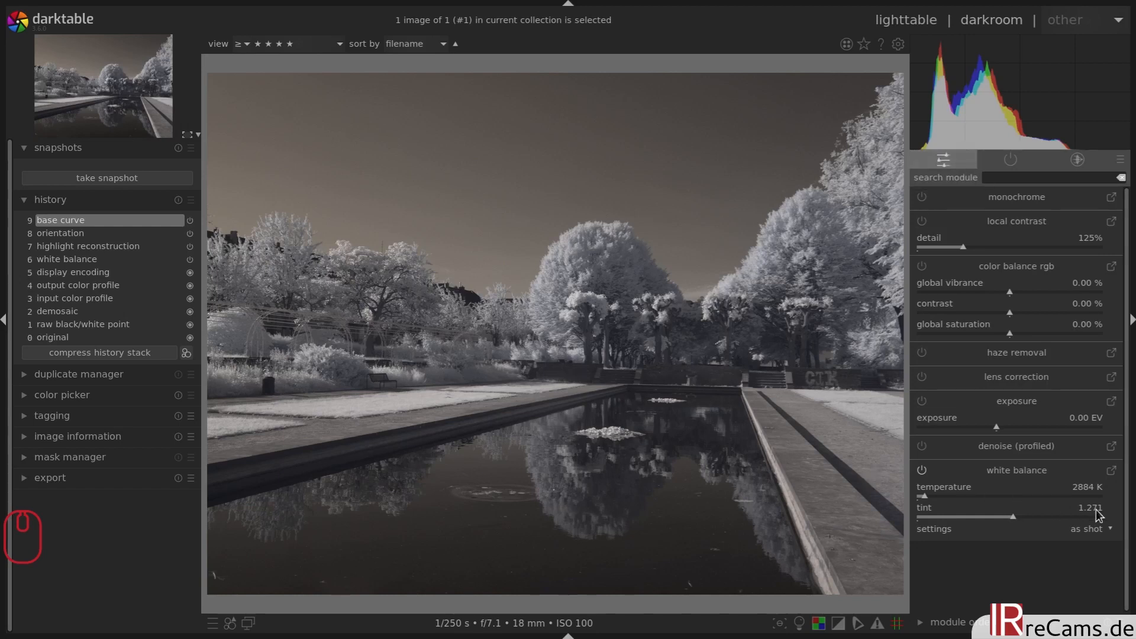
pyautogui.click(1086, 528)
pyautogui.click(1086, 540)
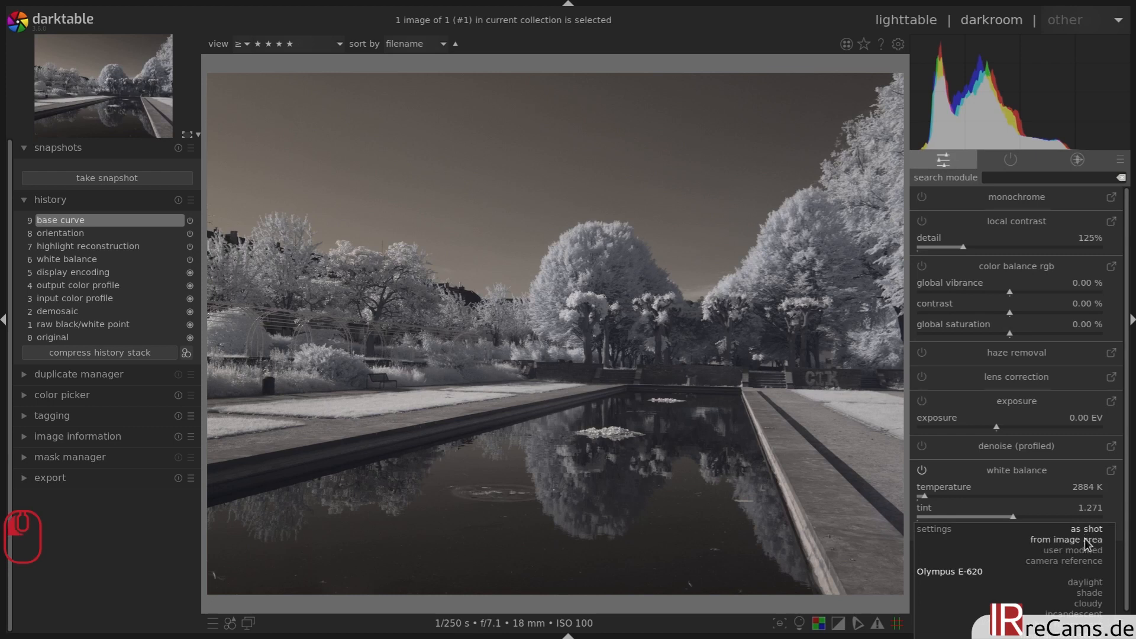
pyautogui.moveTo(780, 449); pyautogui.dragTo(816, 477)
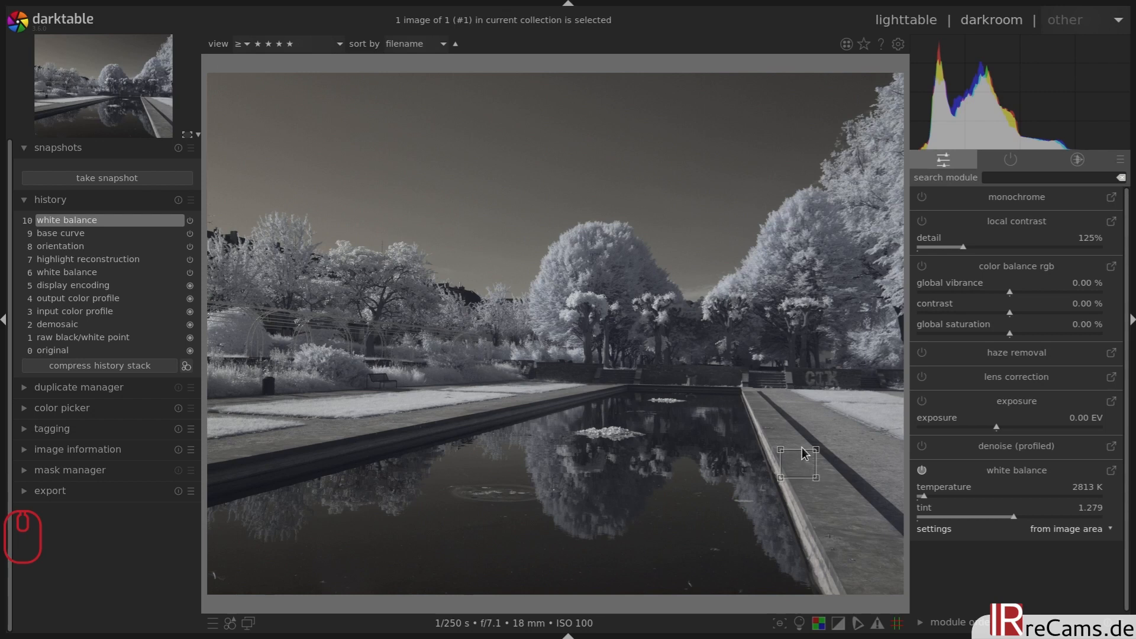
# Enable profiled denoise, lens correction and haze removal for the photo.
pyautogui.click(922, 446)
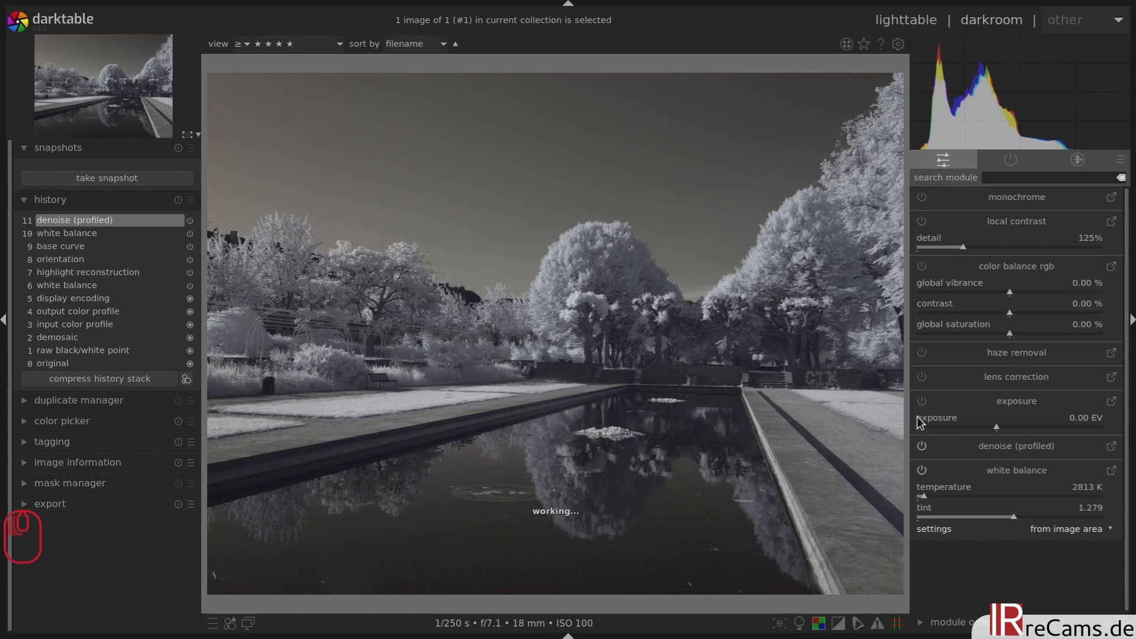
pyautogui.click(922, 378)
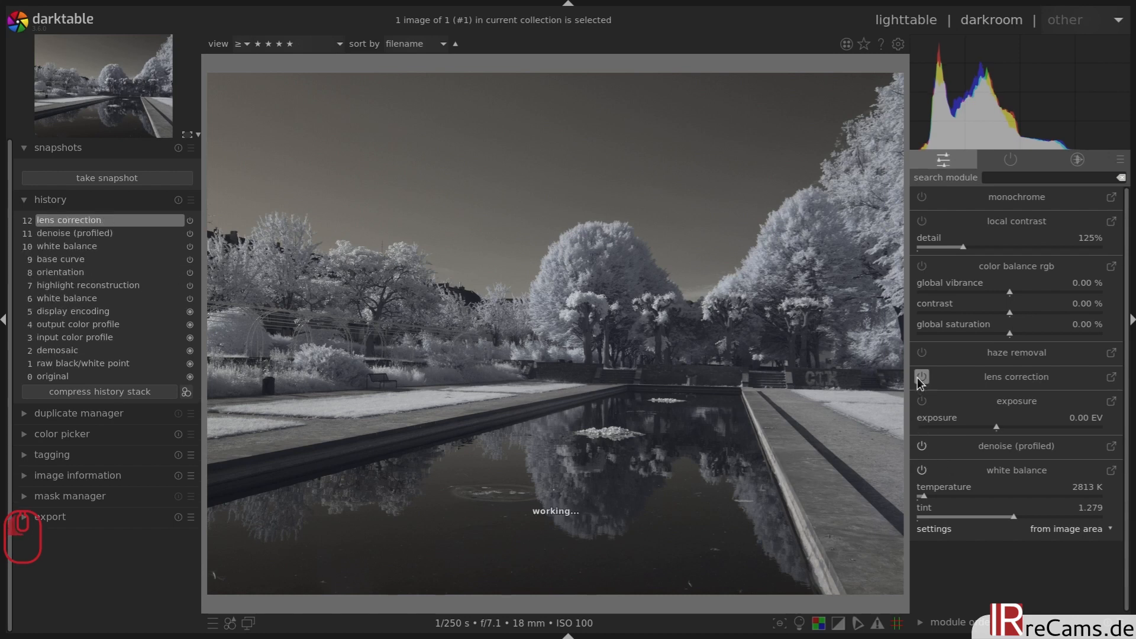
pyautogui.click(922, 354)
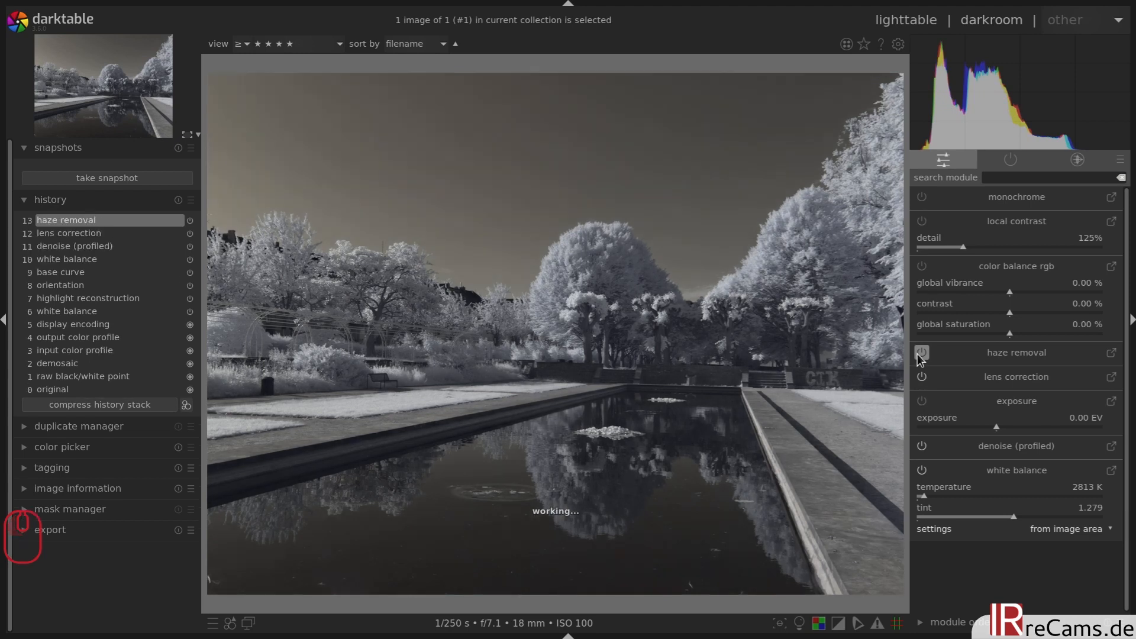
# Raise the global vibrance to 50% and set the local contrast detail to 160%.
pyautogui.moveTo(1006, 289); pyautogui.dragTo(1121, 291)
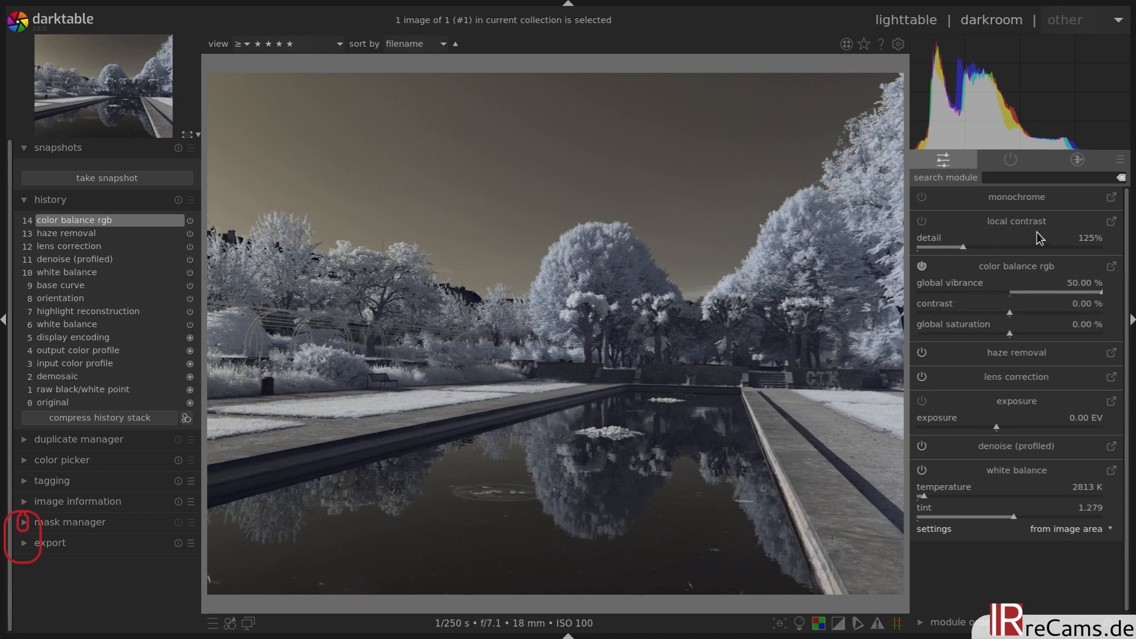
pyautogui.rightClick(957, 246)
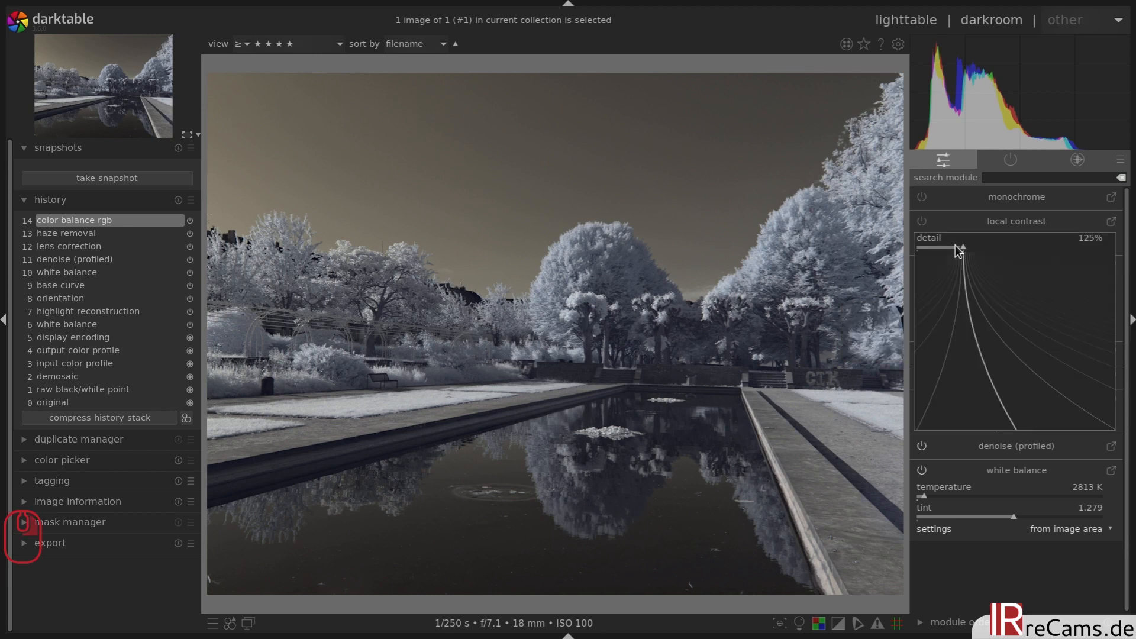
pyautogui.write('160')
pyautogui.press('Return')
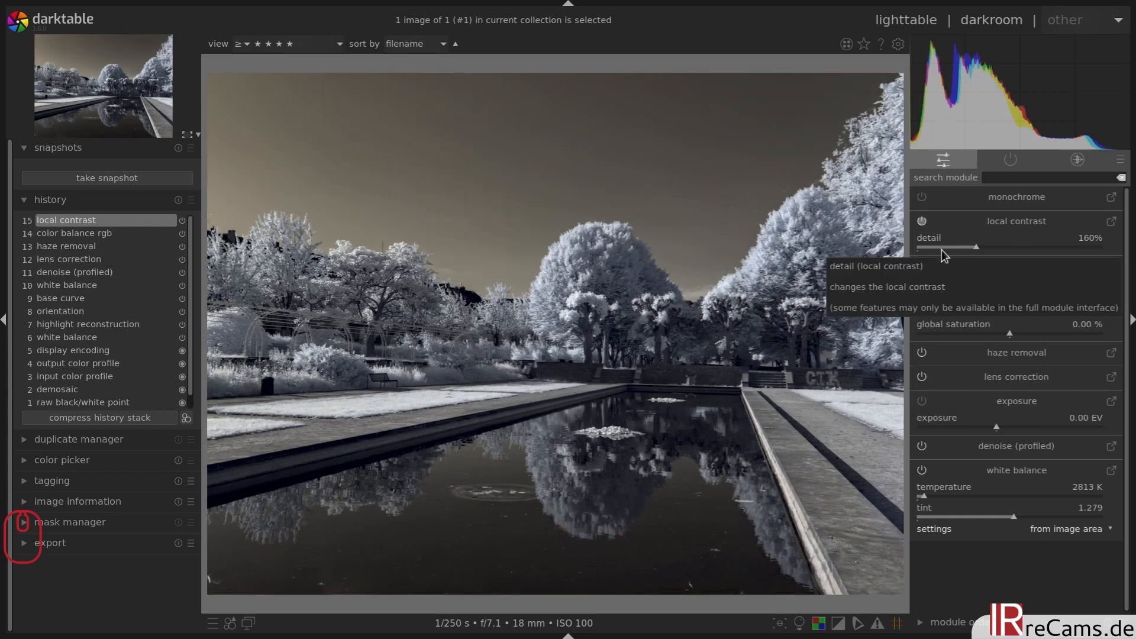
# Straighten the photo by 1.56° in crop and rotate, using the wall behind the pool as the horizontal reference.
pyautogui.click(1078, 161)
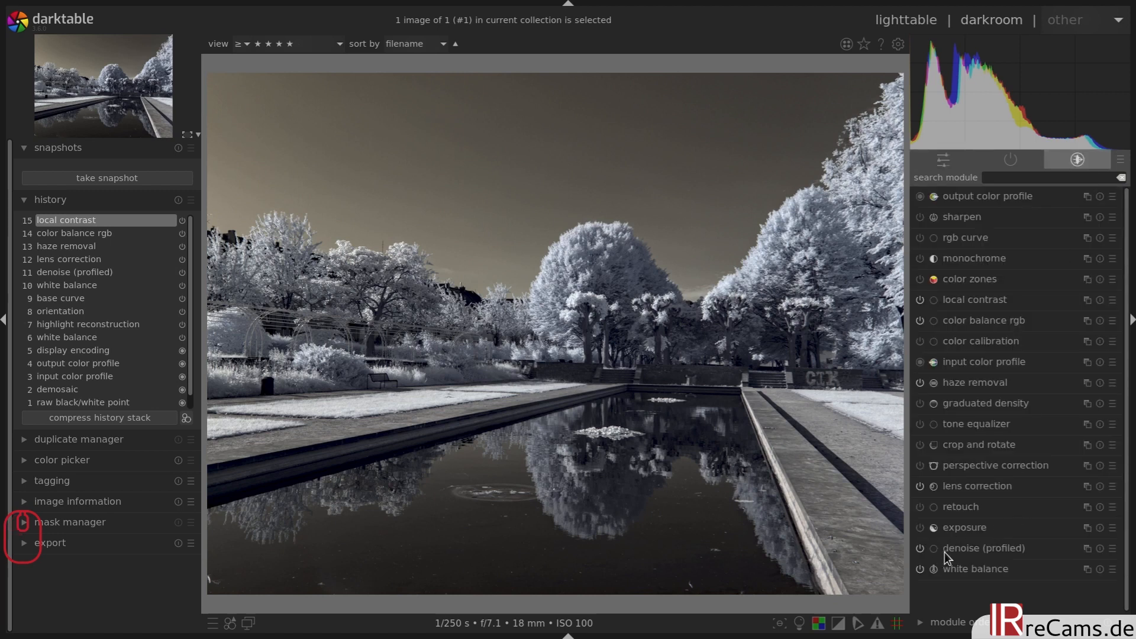
pyautogui.click(957, 446)
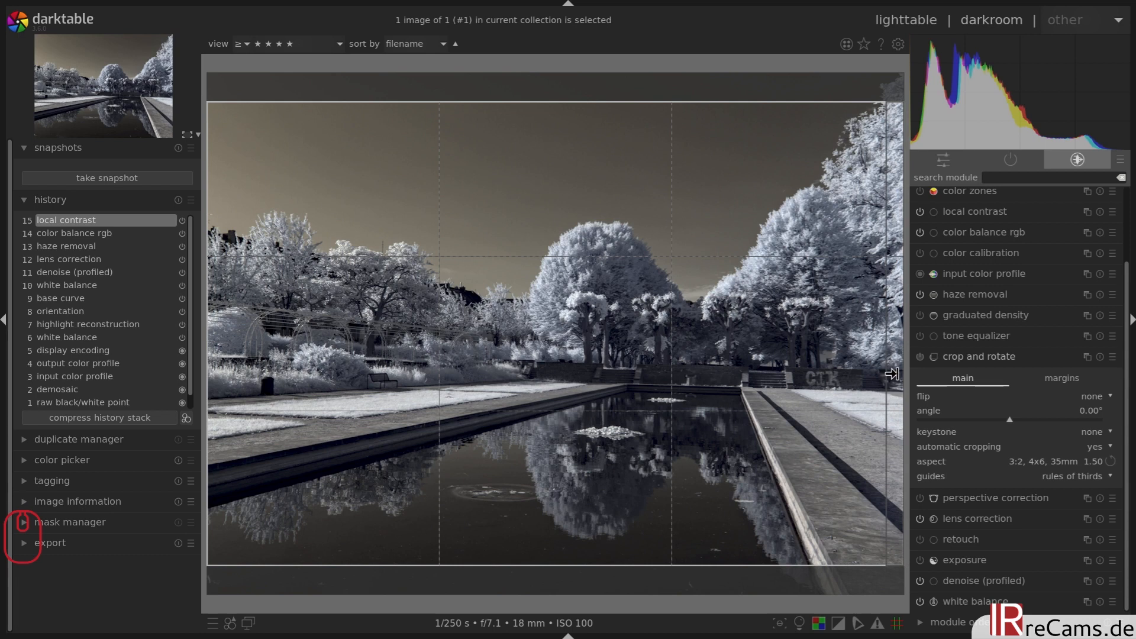
pyautogui.moveTo(892, 370); pyautogui.dragTo(522, 360)
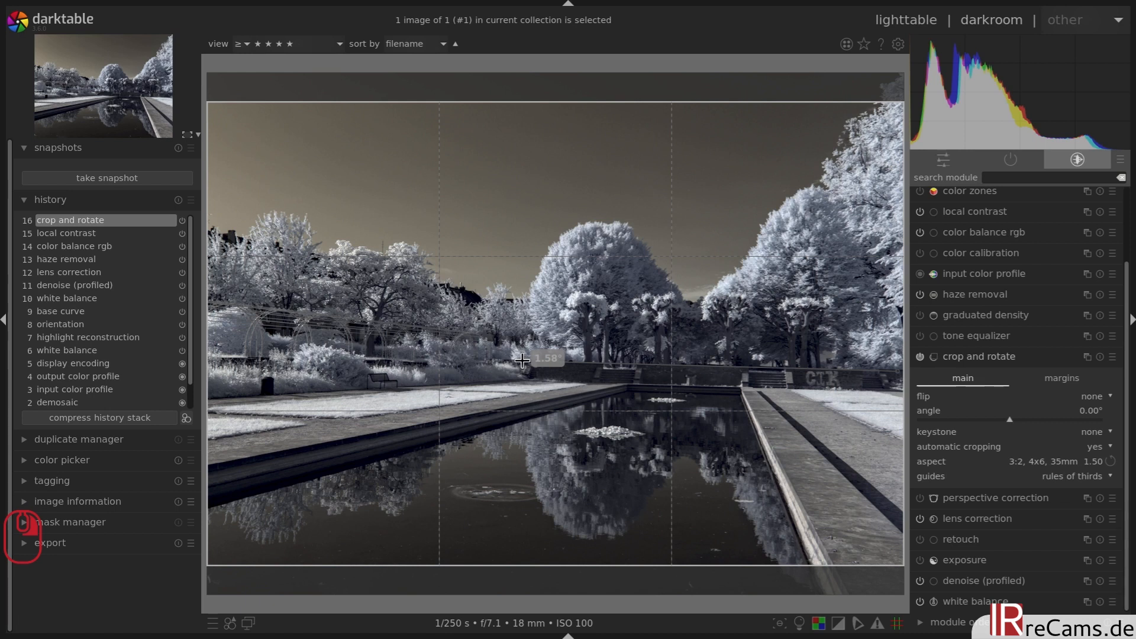
pyautogui.moveTo(522, 360); pyautogui.dragTo(523, 361)
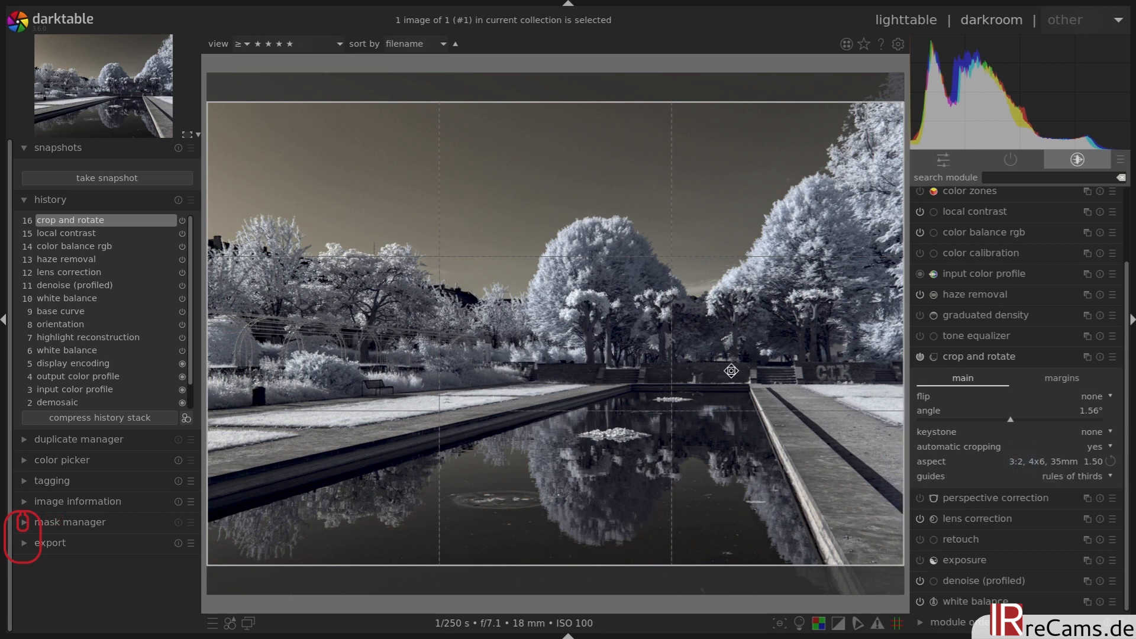
# Shift the 3:2 crop frame slightly down to keep more of the water, apply the crop and collapse the module.
pyautogui.moveTo(708, 311); pyautogui.dragTo(708, 315)
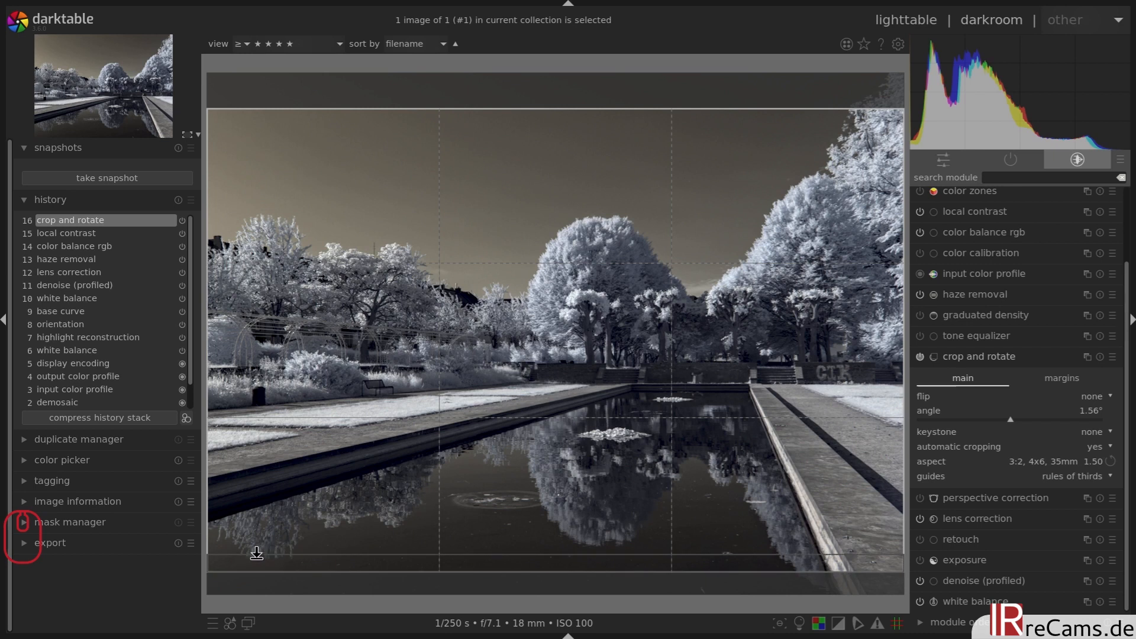
pyautogui.moveTo(425, 411); pyautogui.dragTo(425, 415)
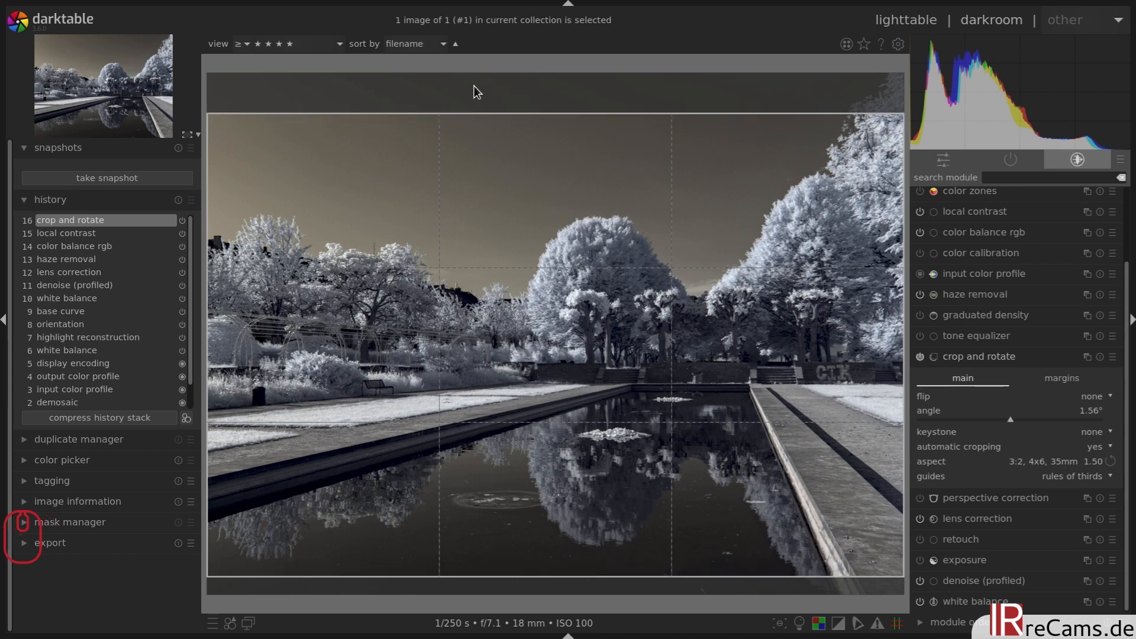
pyautogui.click(457, 89)
pyautogui.doubleClick(626, 353)
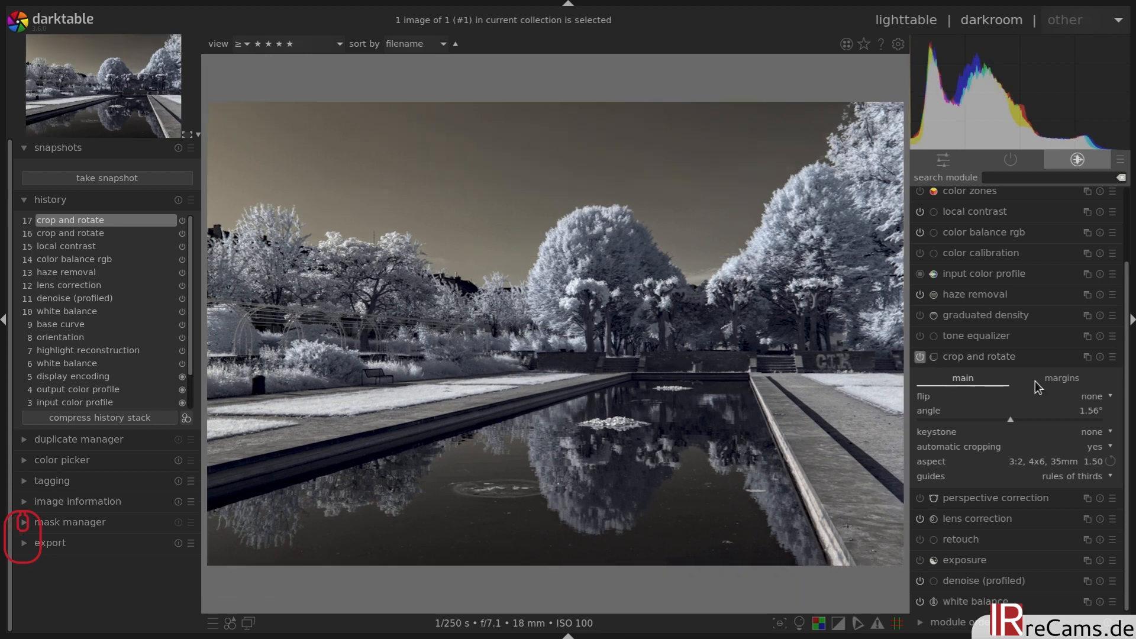
pyautogui.click(1004, 358)
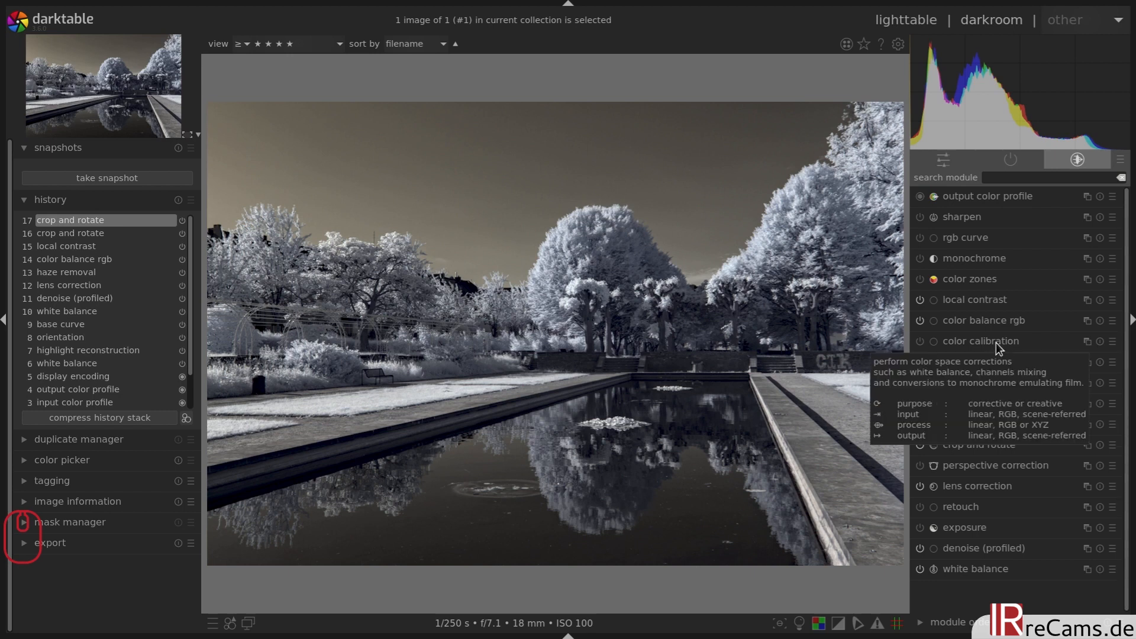
# Move the color calibration module above output color profile in the module order and apply its swap R and B preset.
pyautogui.press('shift')
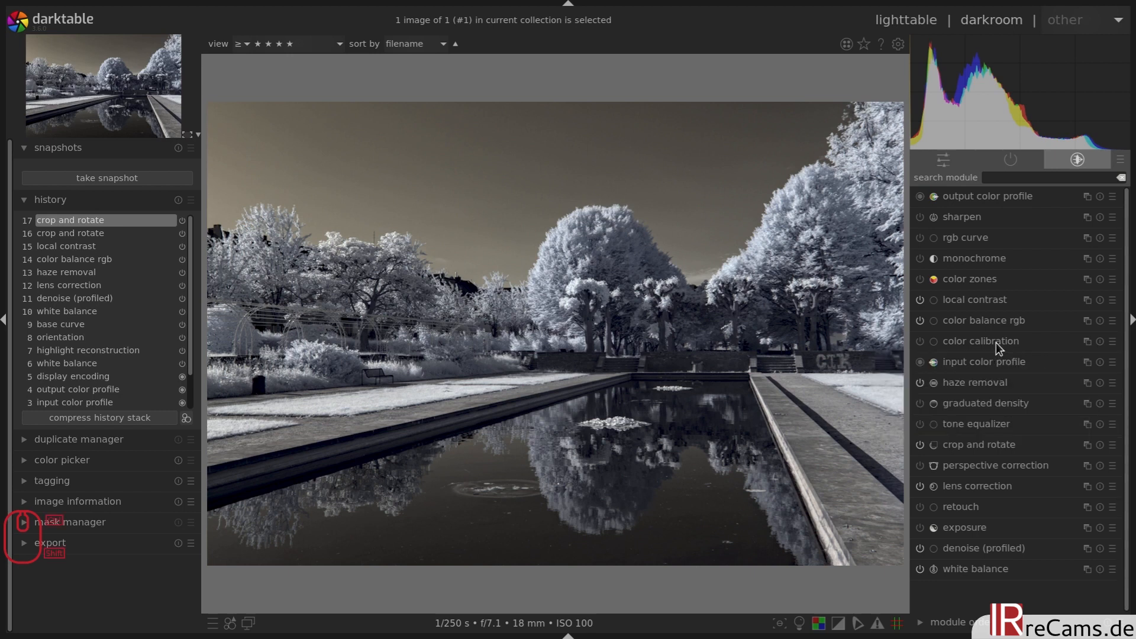
pyautogui.moveTo(996, 343); pyautogui.dragTo(1000, 200)
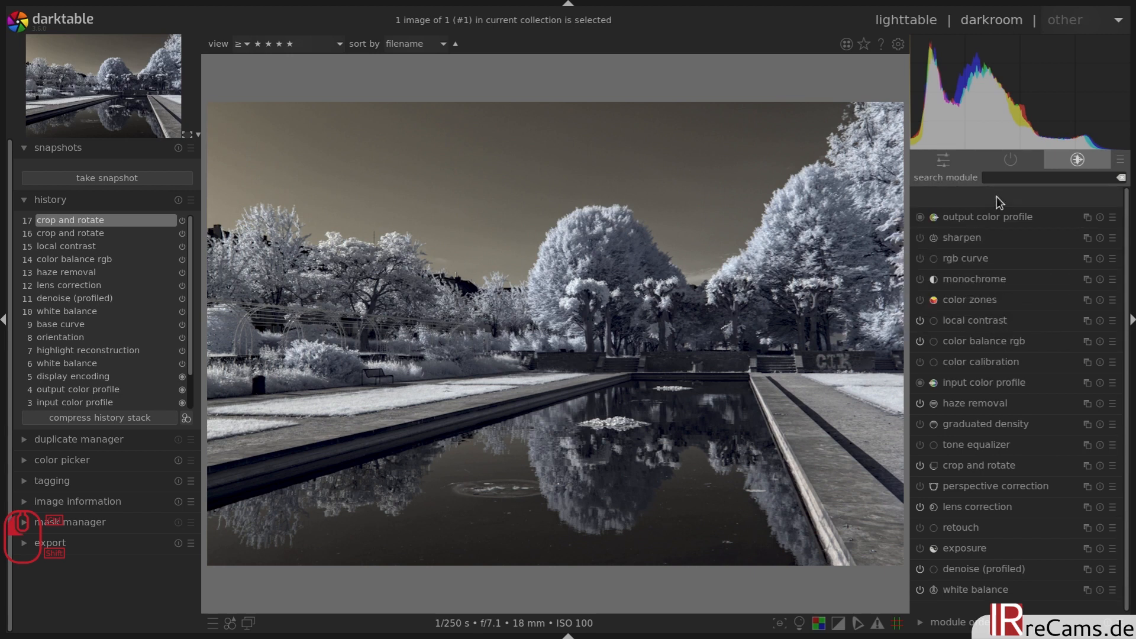
pyautogui.click(989, 198)
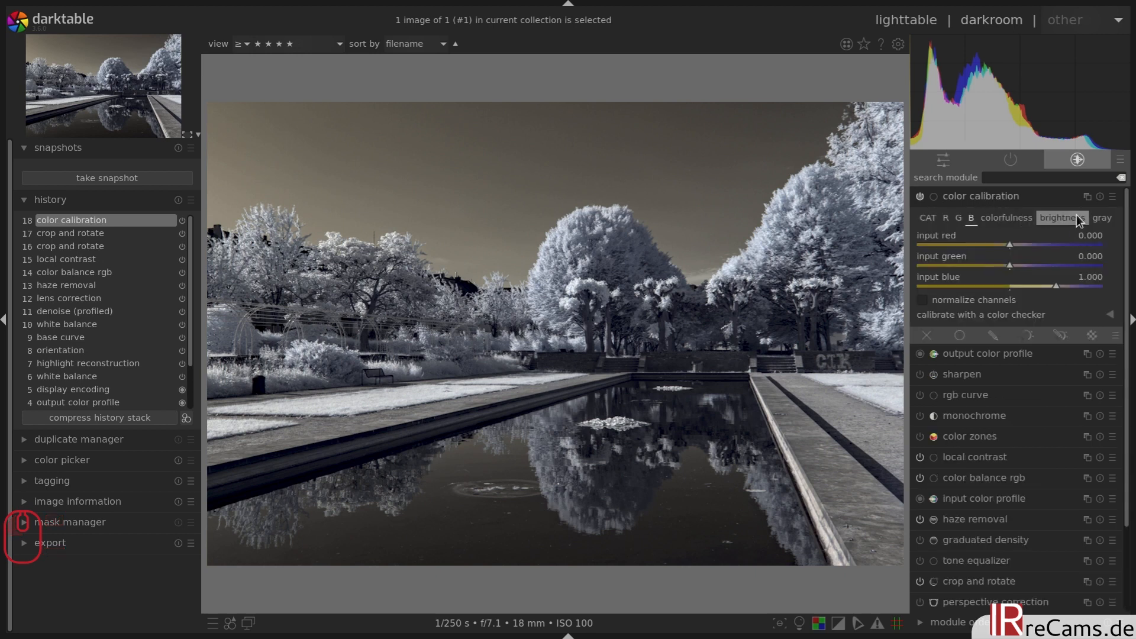
pyautogui.click(1029, 201)
pyautogui.click(1114, 198)
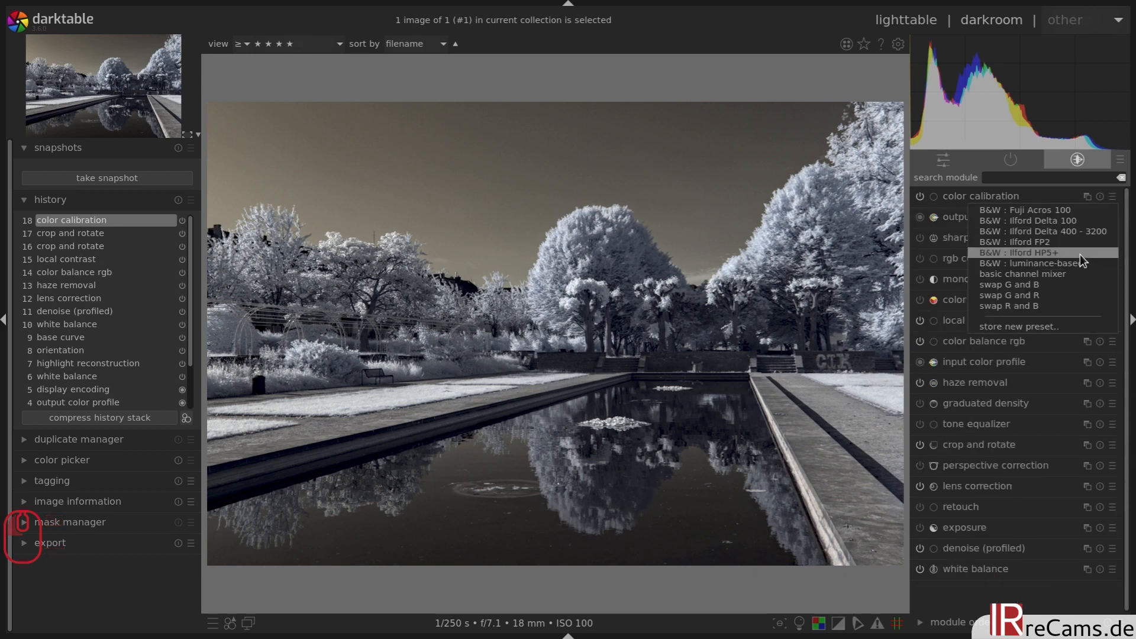
pyautogui.click(1025, 304)
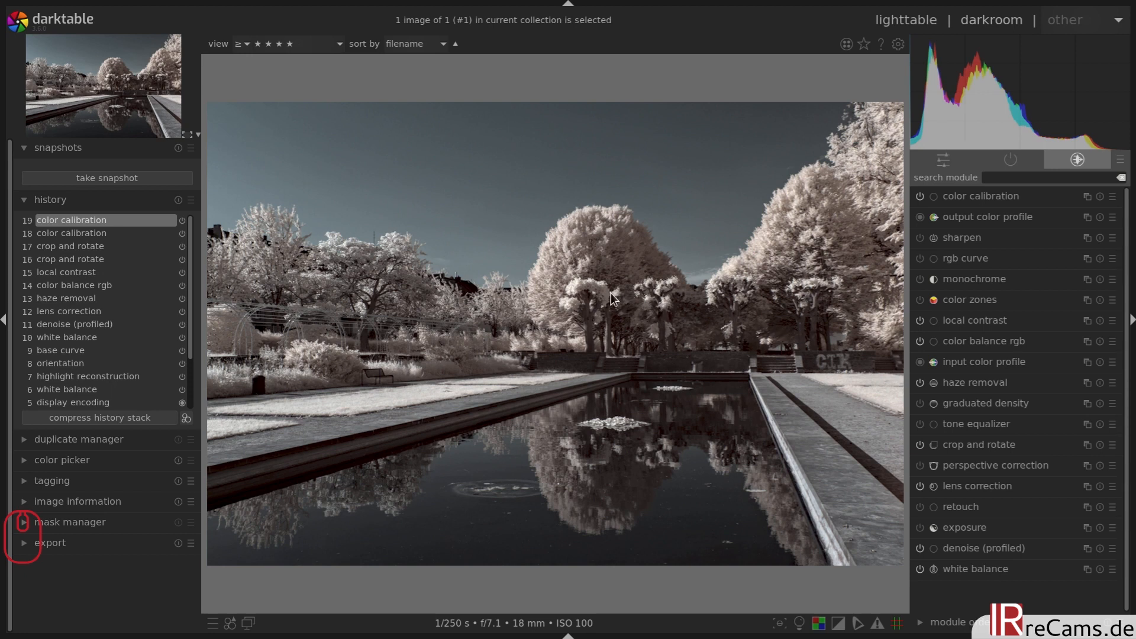
# Enable the color zones module and show its saturation curve.
pyautogui.click(972, 299)
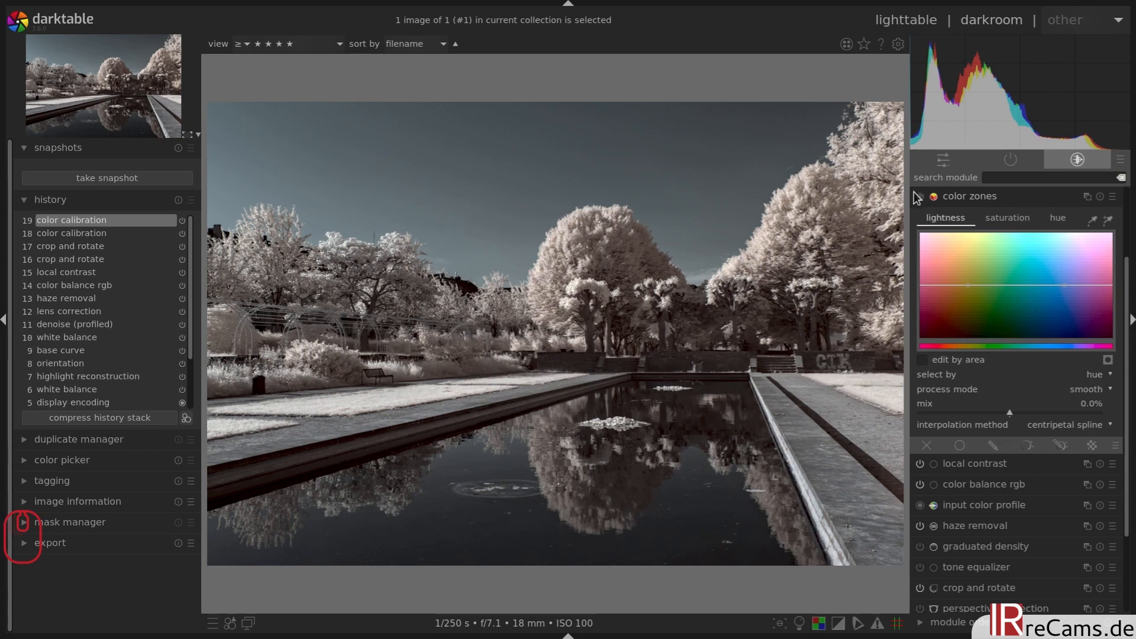
pyautogui.moveTo(970, 202)
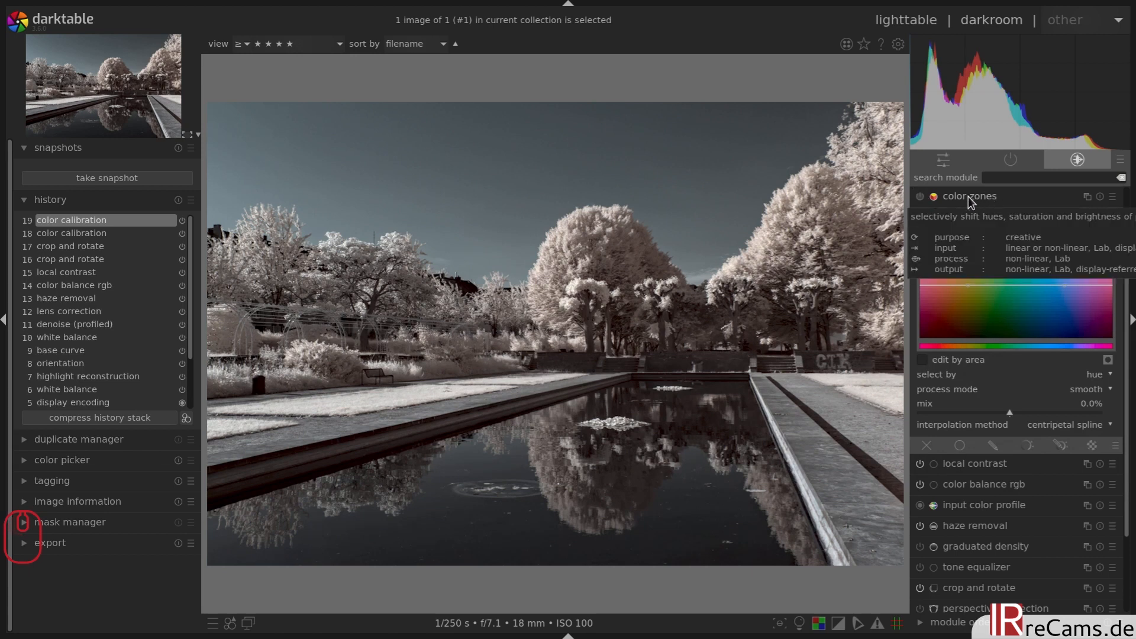
pyautogui.click(920, 195)
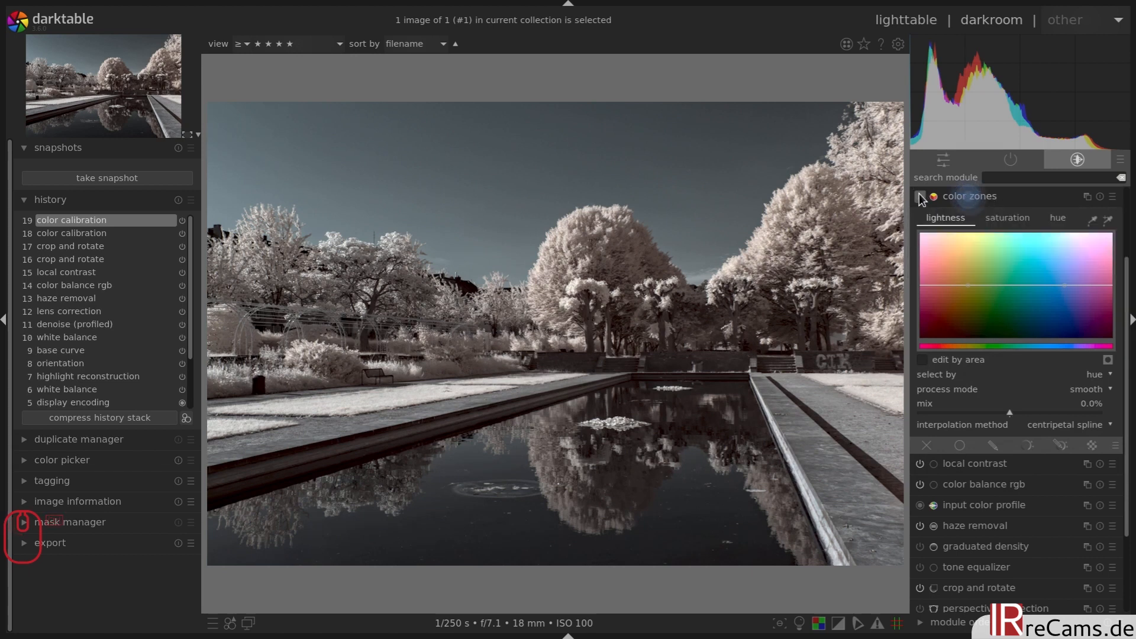
pyautogui.click(984, 218)
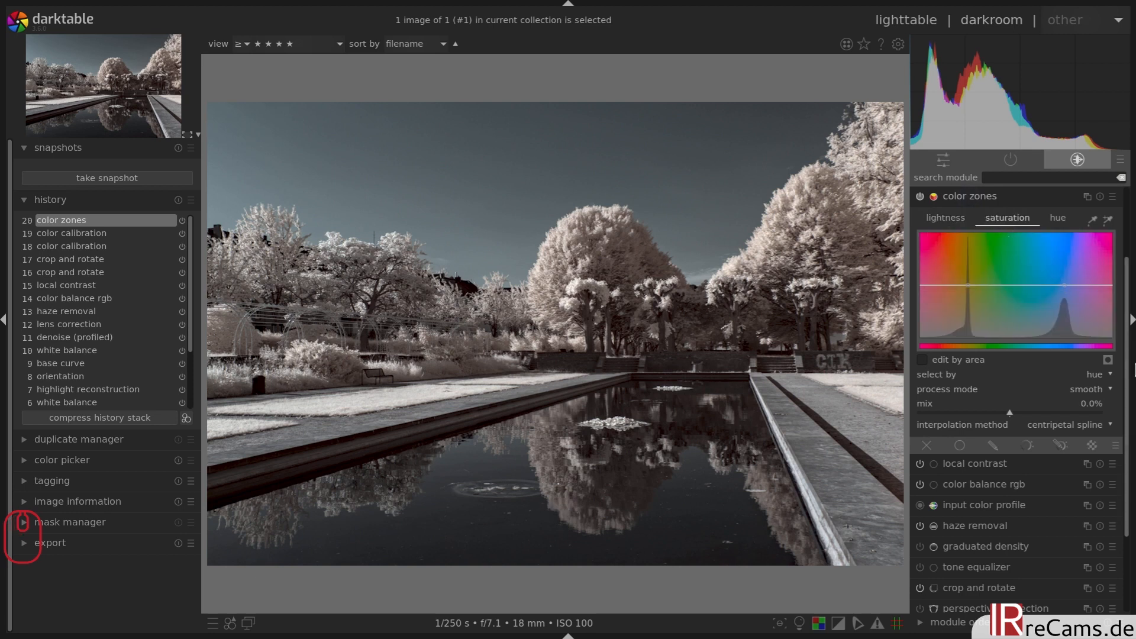
# Pull the color zones saturation curve down to its minimum at the blue histogram peak to desaturate the foliage.
pyautogui.scroll(3, 1126, 390)
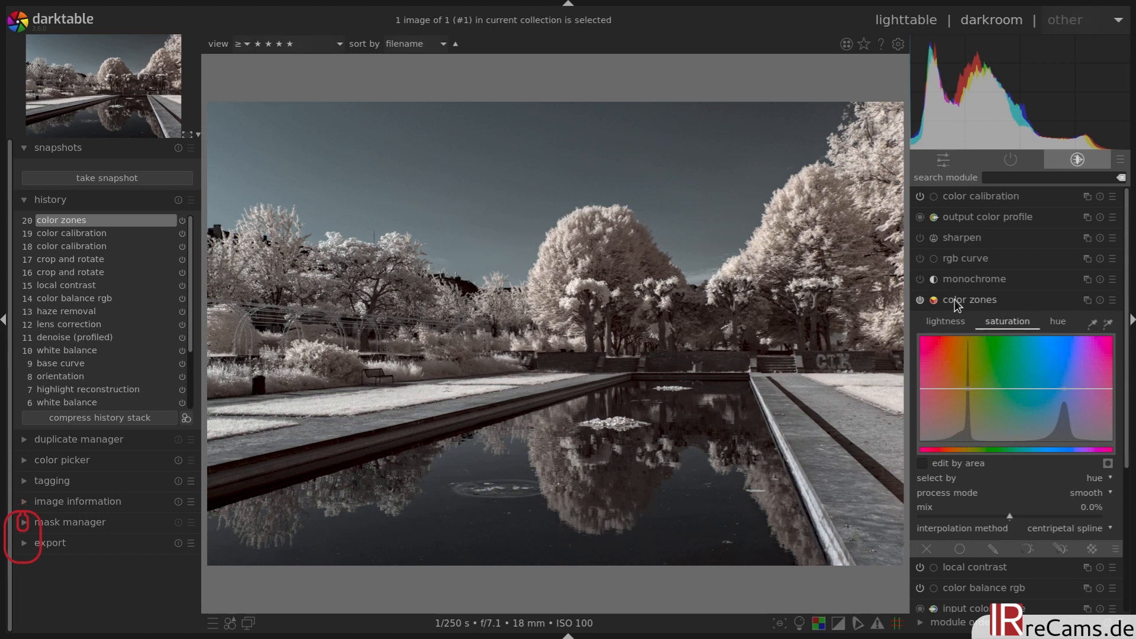
pyautogui.moveTo(954, 300)
pyautogui.click(972, 197)
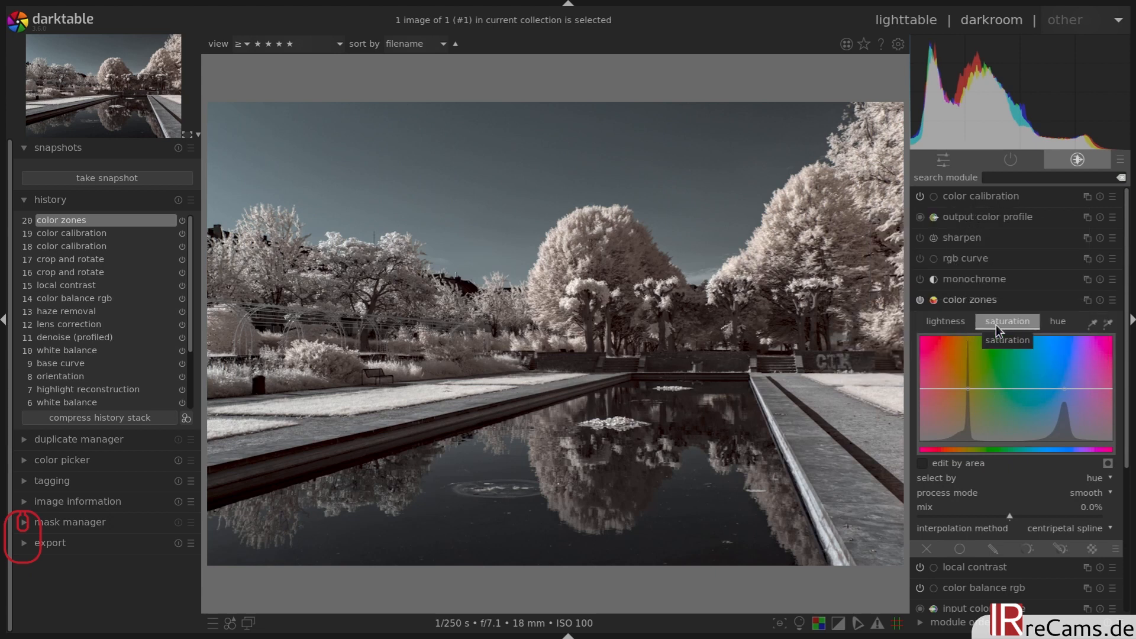
pyautogui.click(804, 237)
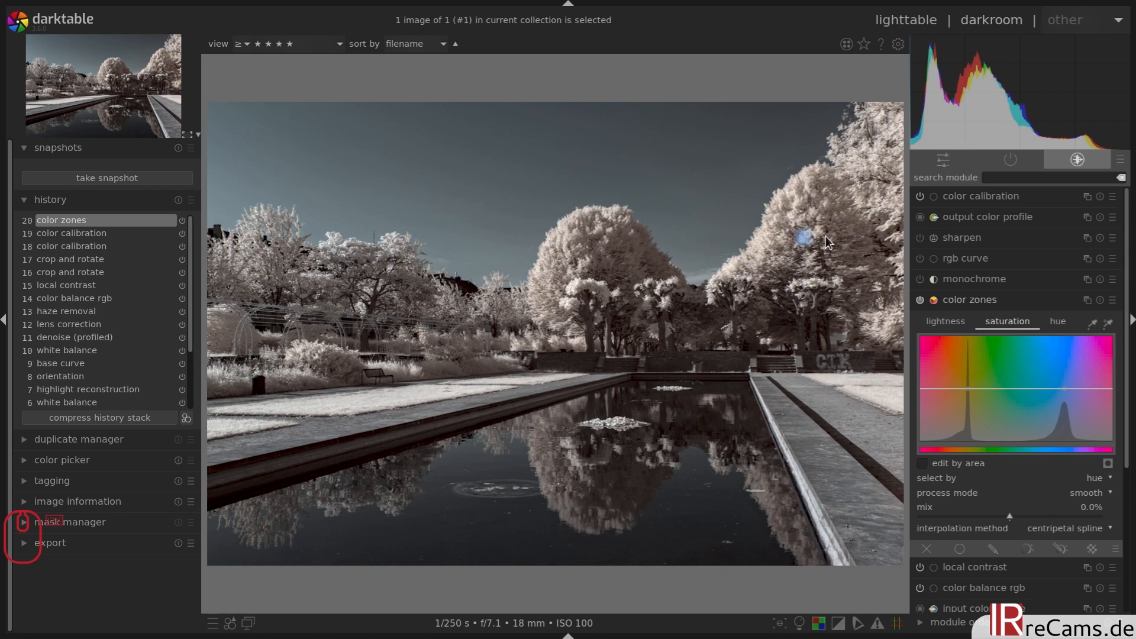
pyautogui.click(687, 184)
pyautogui.moveTo(1064, 391); pyautogui.dragTo(1065, 464)
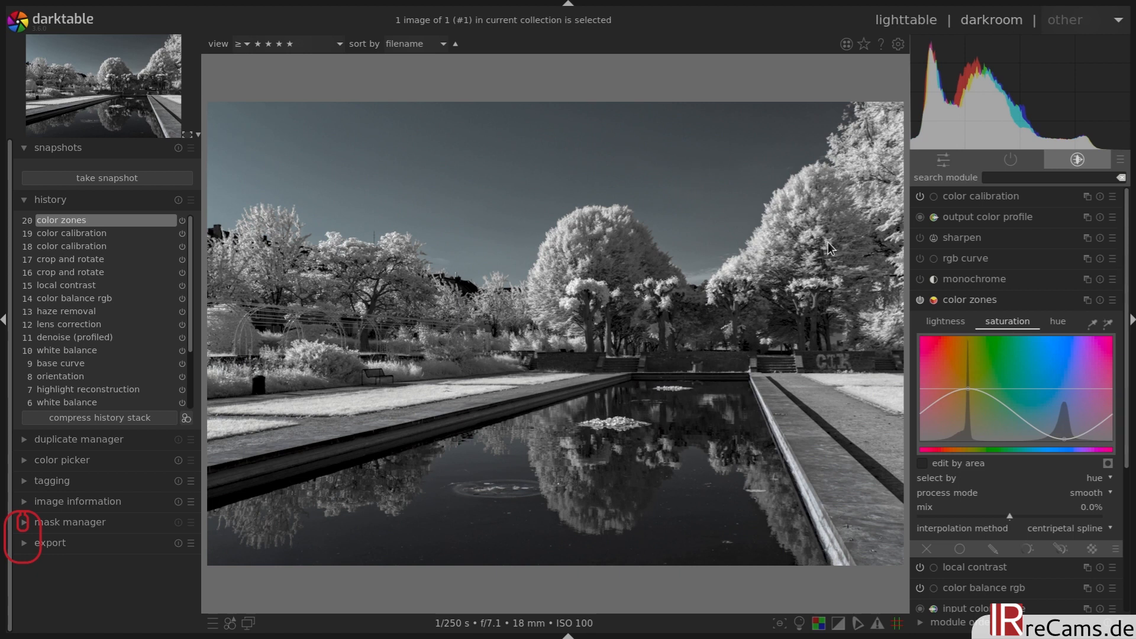
pyautogui.moveTo(1029, 104)
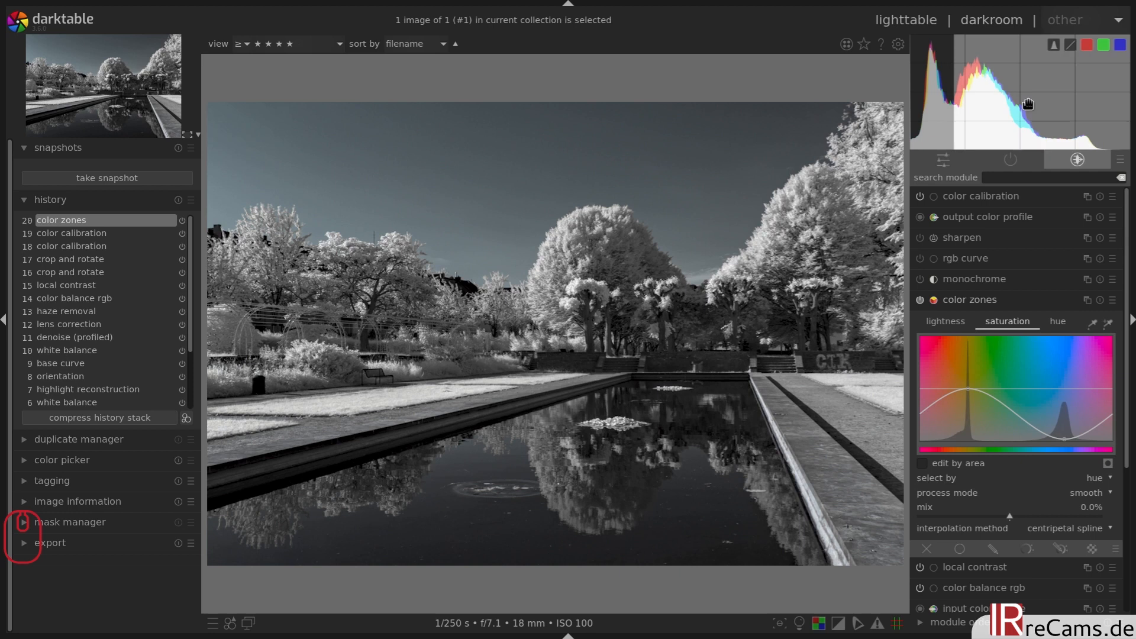
# Raise the exposure slightly and pull the color zones hue curve slightly down at the narrow histogram peak in the yellow range.
pyautogui.scroll(3, 1029, 105)
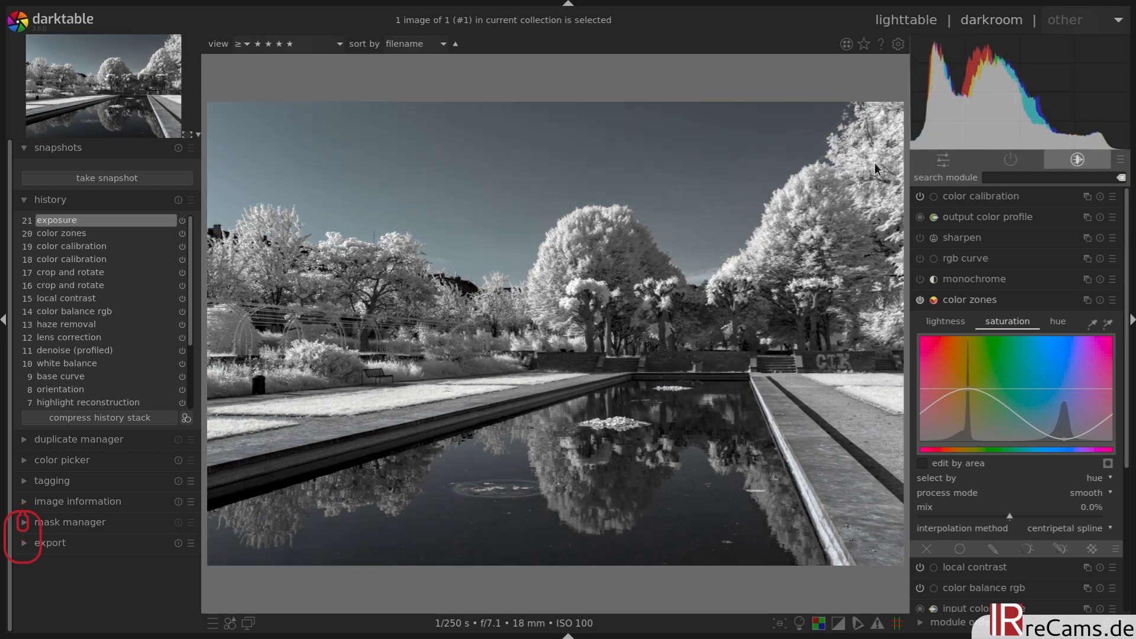
pyautogui.click(1051, 327)
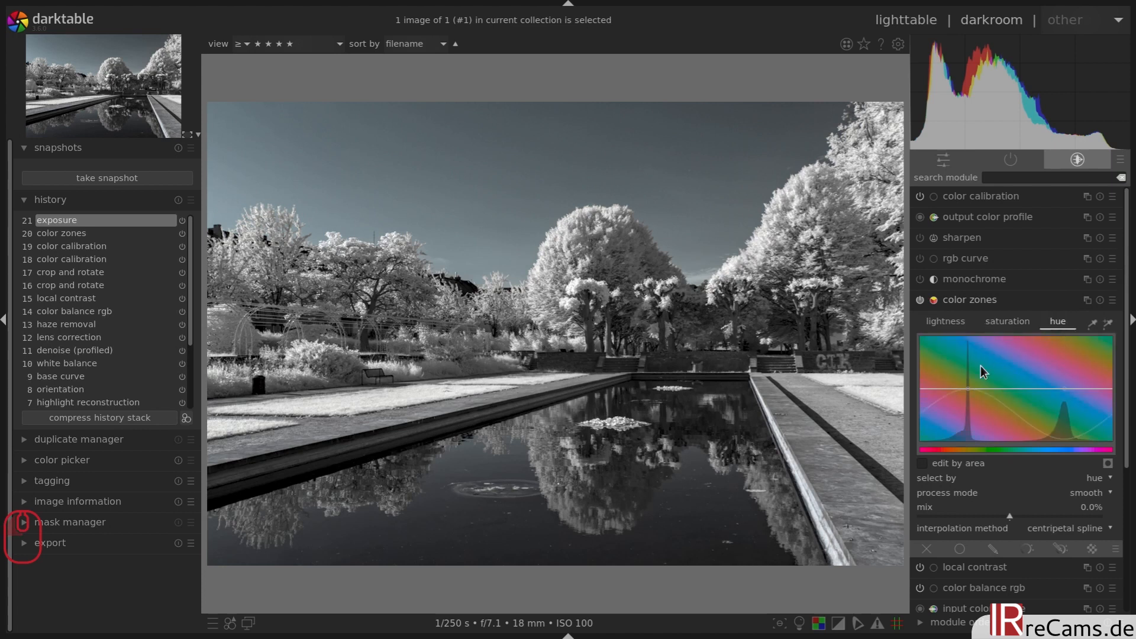
pyautogui.click(965, 390)
pyautogui.moveTo(965, 388); pyautogui.dragTo(965, 400)
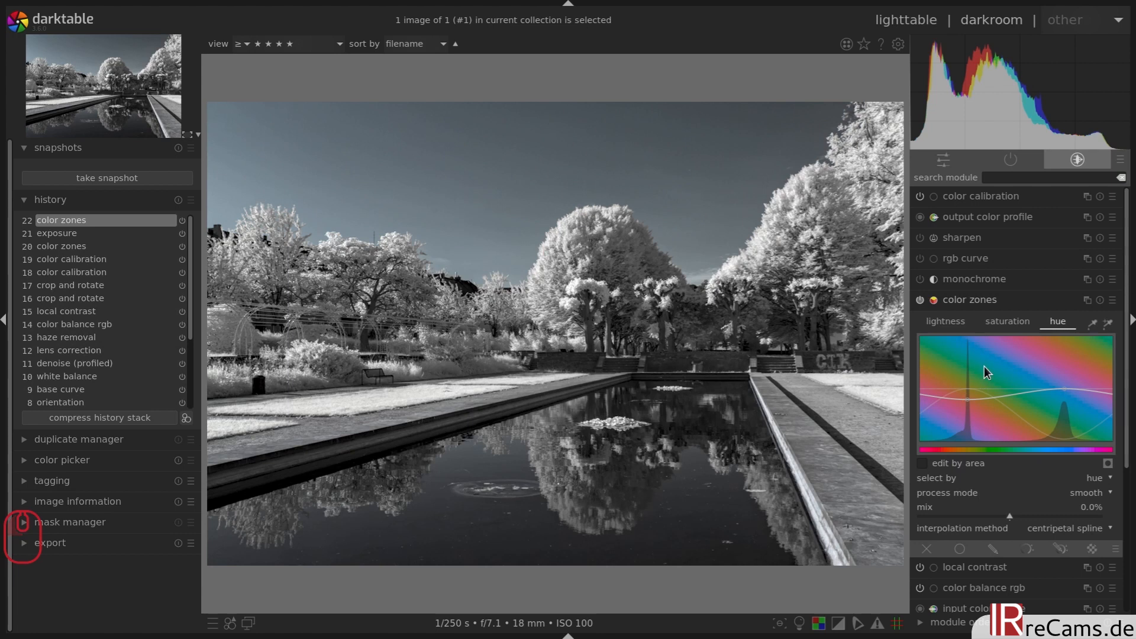
# Lower the color zones lightness curve slightly at the narrow yellow peak, collapse the module and raise the exposure a little.
pyautogui.click(949, 322)
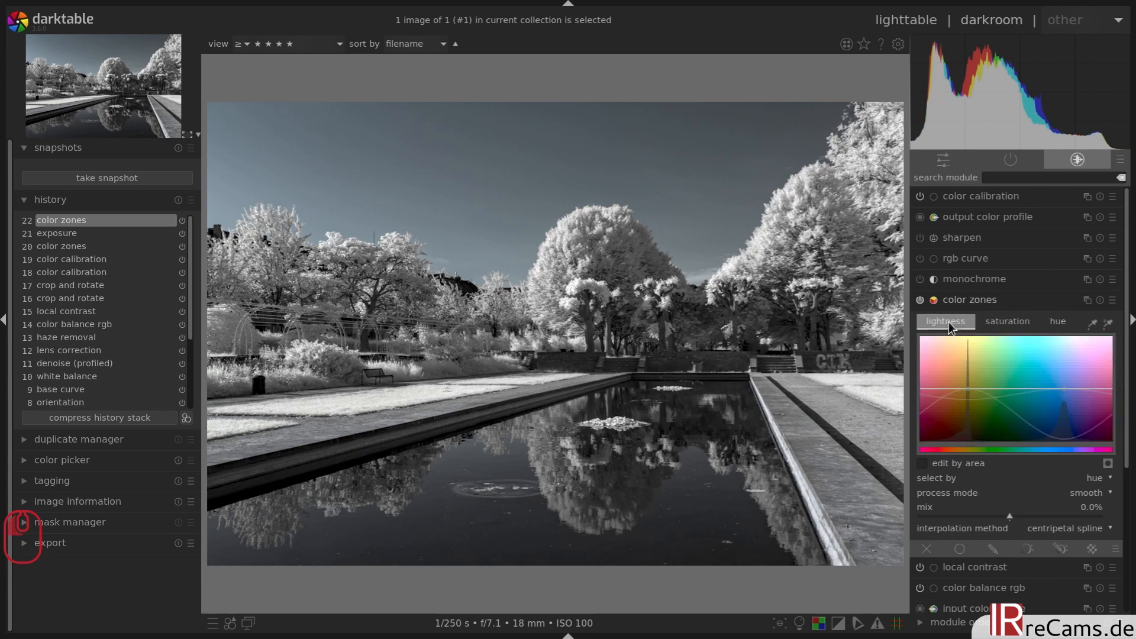
pyautogui.moveTo(968, 391); pyautogui.dragTo(969, 399)
pyautogui.doubleClick(968, 403)
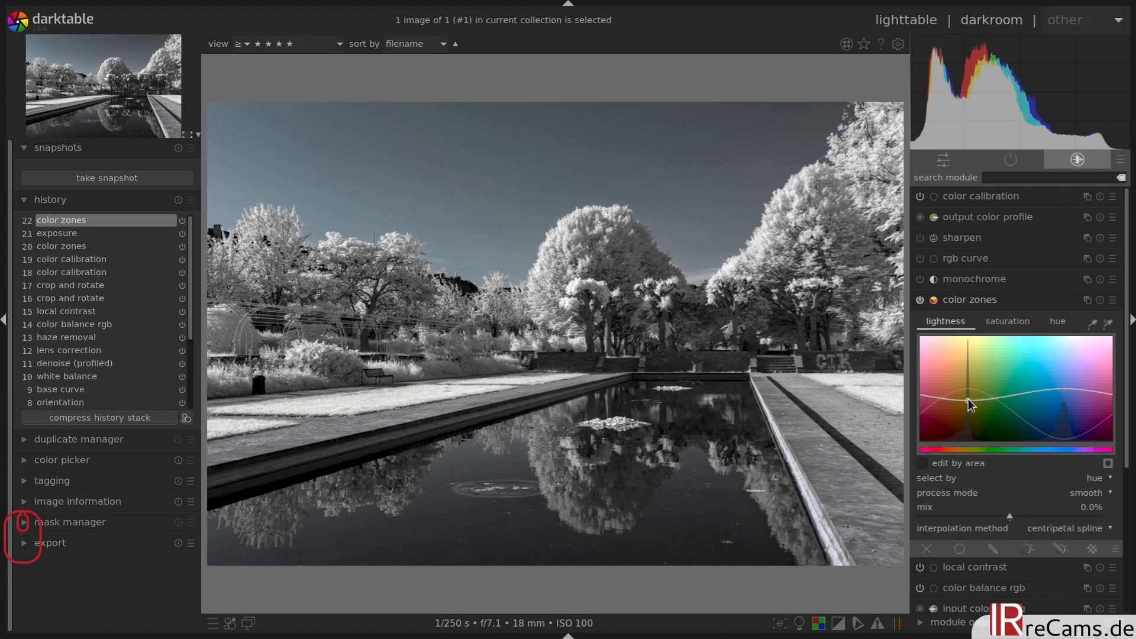
pyautogui.click(960, 294)
pyautogui.moveTo(971, 113); pyautogui.dragTo(979, 112)
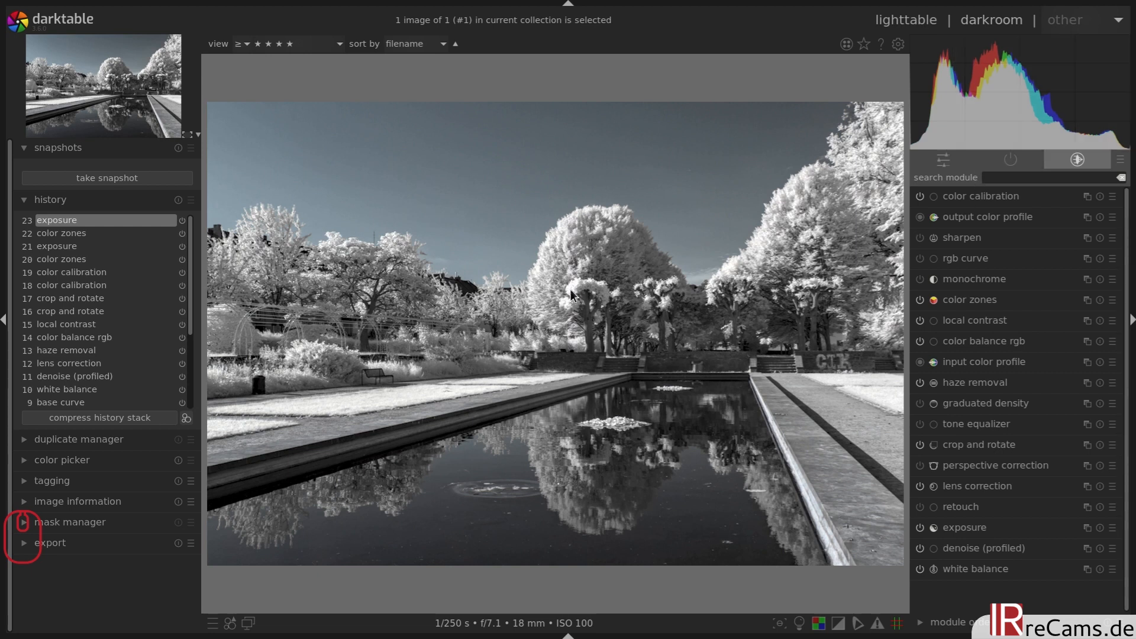
# Enable the tone equalizer and darken the bright foliage tones around -1 to -2 EV by about 0.45 EV, collapsing the module.
pyautogui.press('ctrl')
pyautogui.click(983, 426)
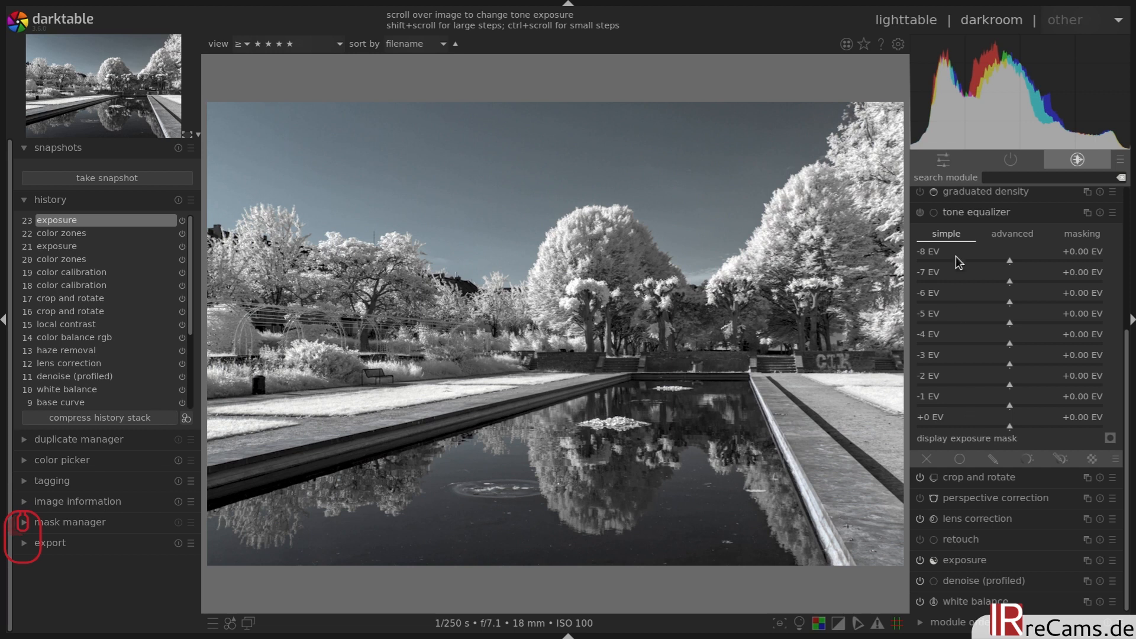
pyautogui.click(921, 214)
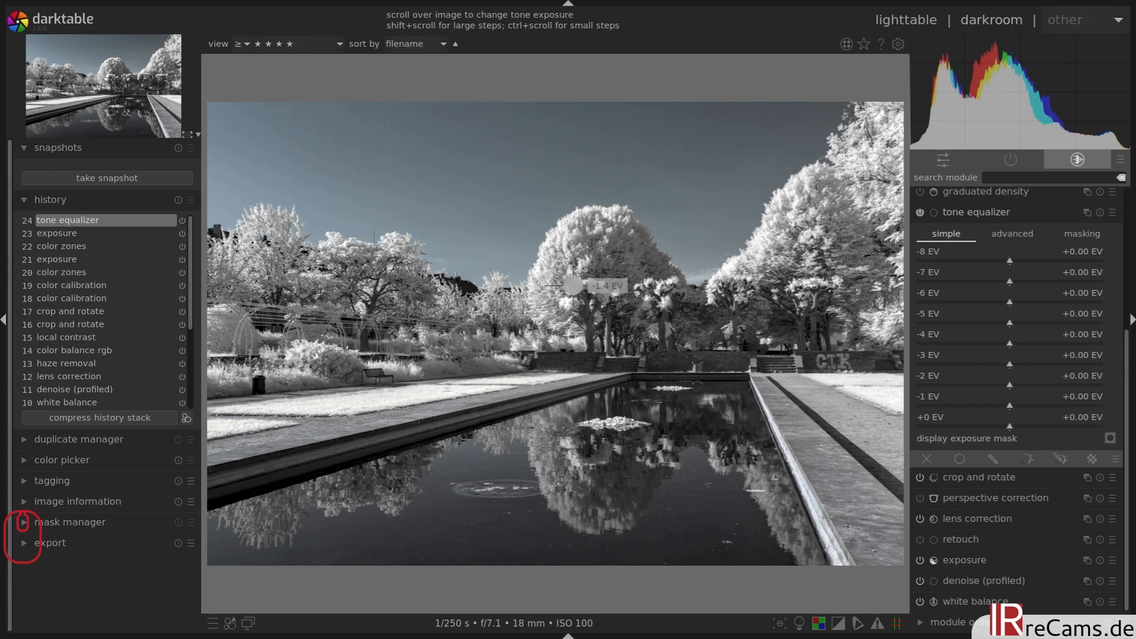
pyautogui.scroll(-2, 572, 286)
pyautogui.scroll(-2, 572, 286)
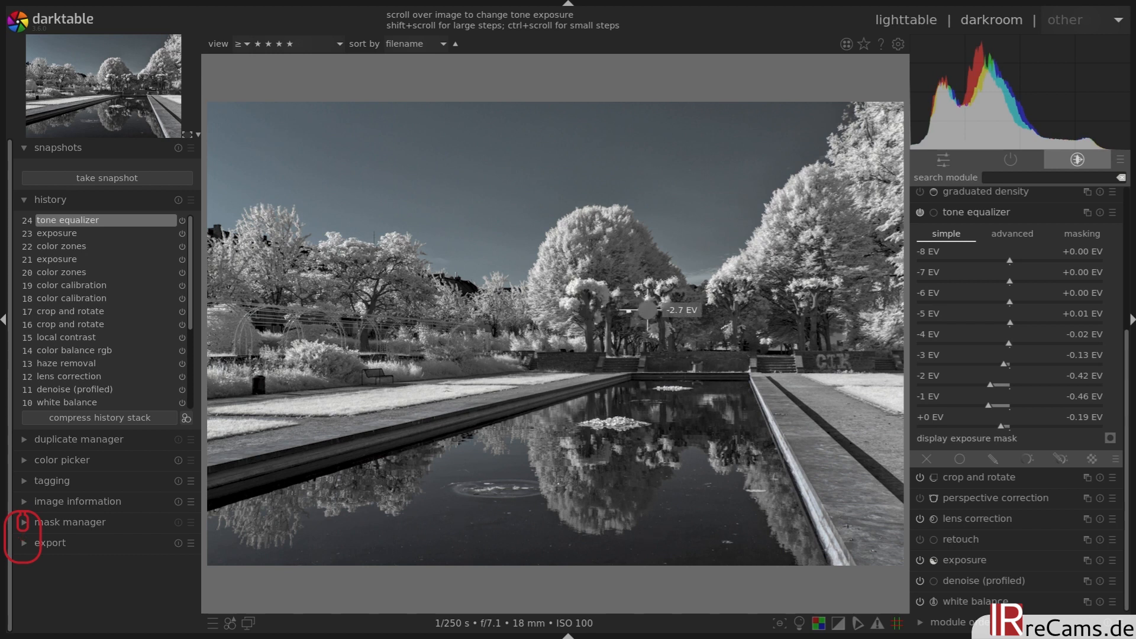
pyautogui.click(1006, 212)
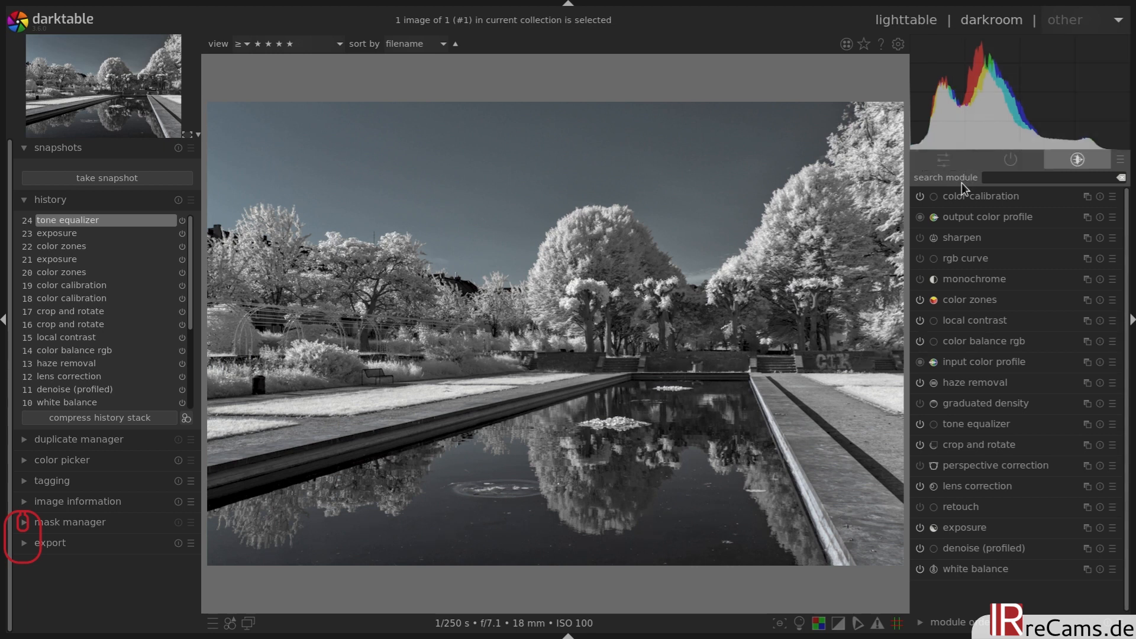
# Enable the rgb curve, lift the shadows with a point at about 27 / 45, compare the effect and collapse the module.
pyautogui.click(966, 258)
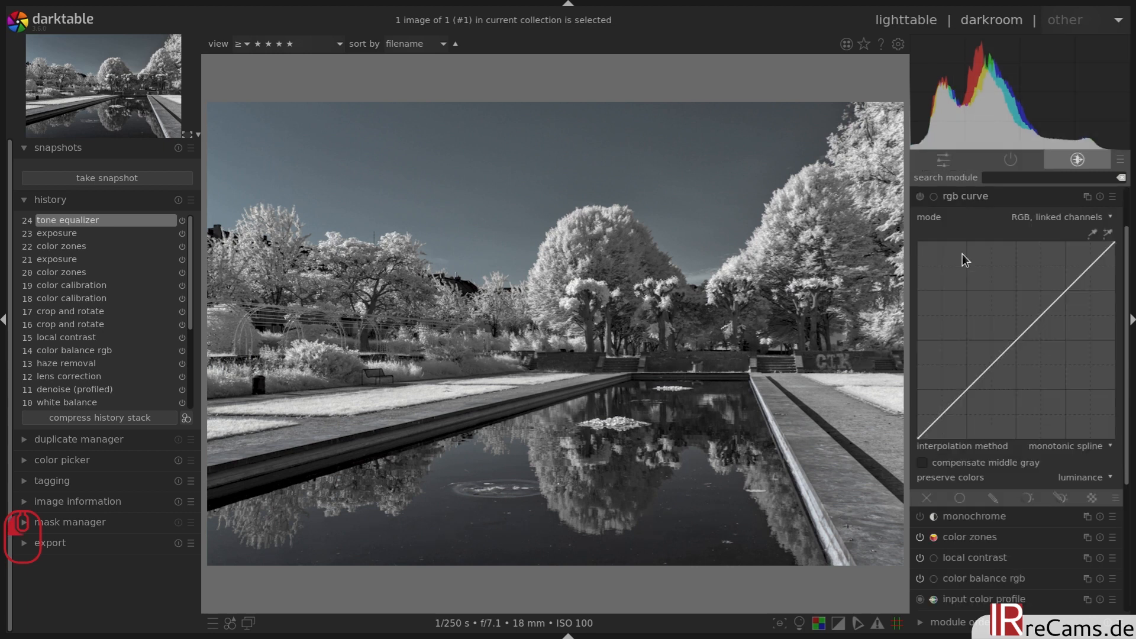
pyautogui.click(919, 197)
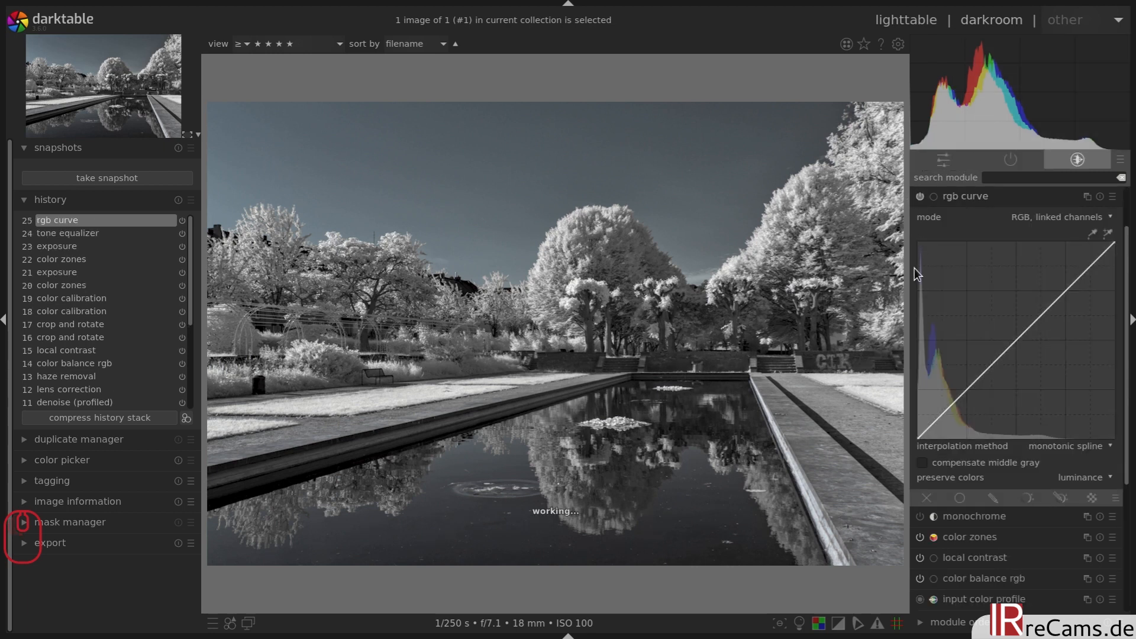
pyautogui.click(945, 409)
pyautogui.moveTo(946, 410); pyautogui.dragTo(937, 404)
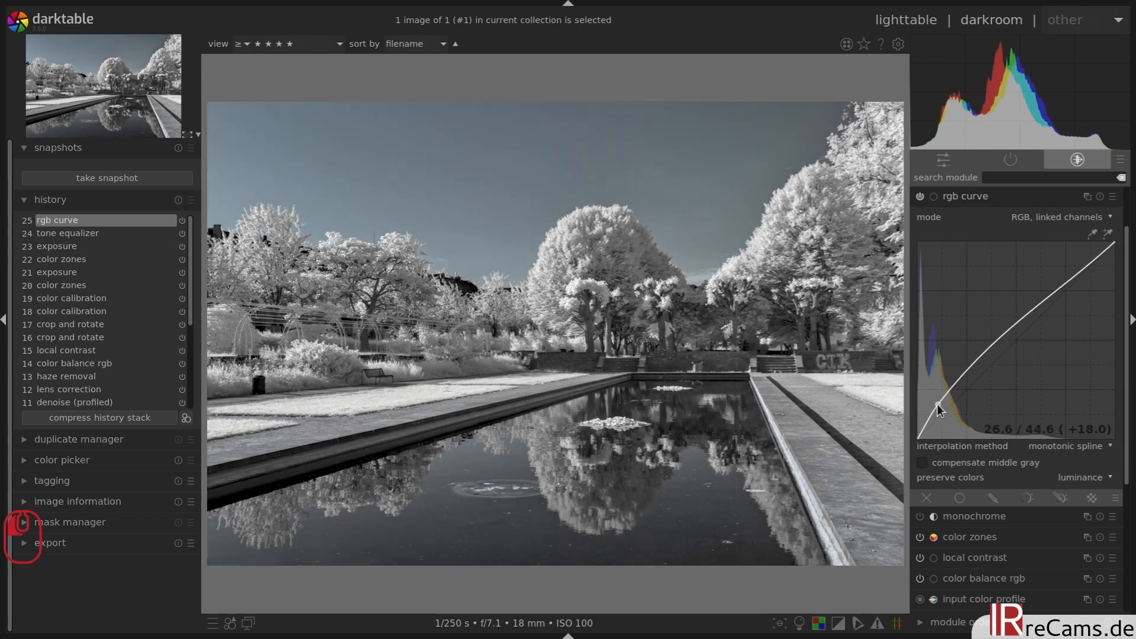
pyautogui.moveTo(938, 404); pyautogui.dragTo(940, 406)
pyautogui.click(921, 201)
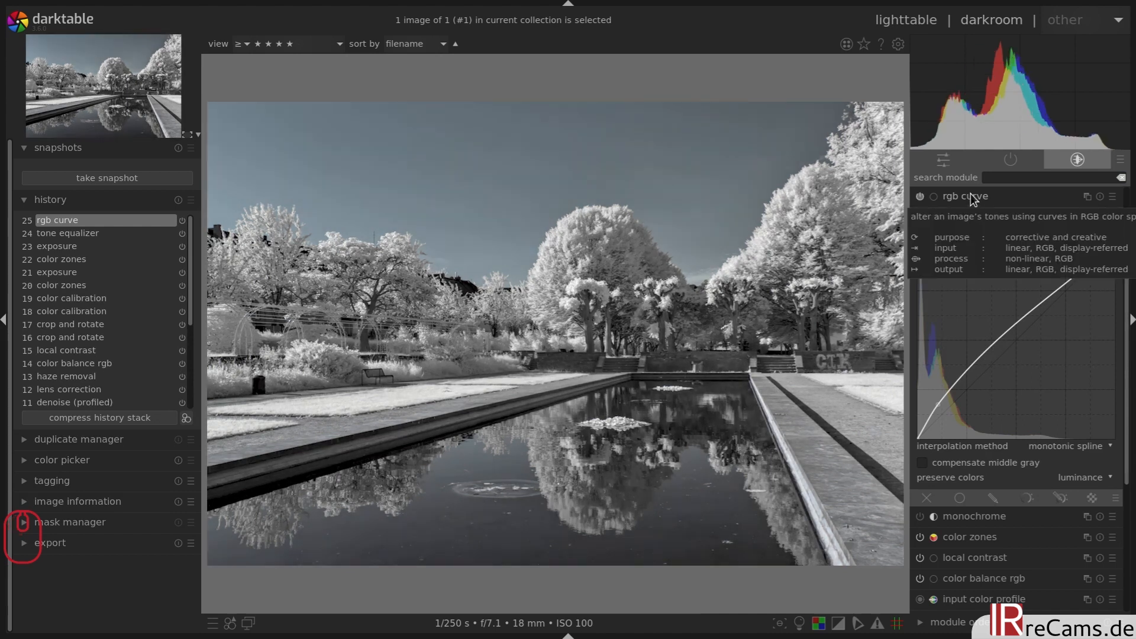
pyautogui.click(971, 196)
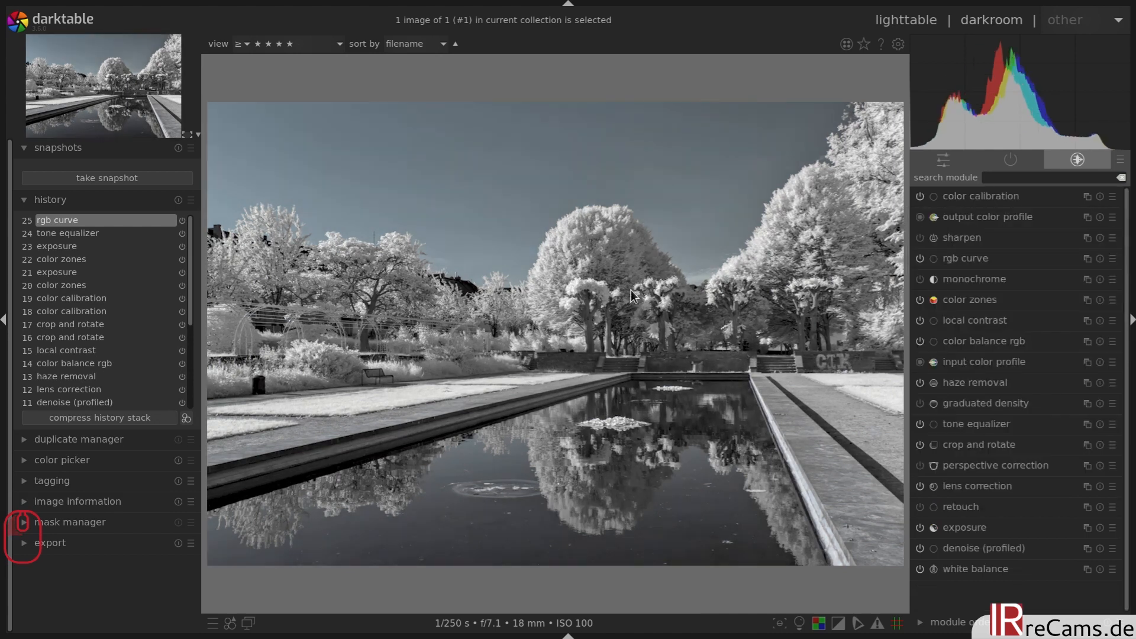
# Fine-tune the overall exposure slightly brighter using the histogram.
pyautogui.moveTo(1031, 118)
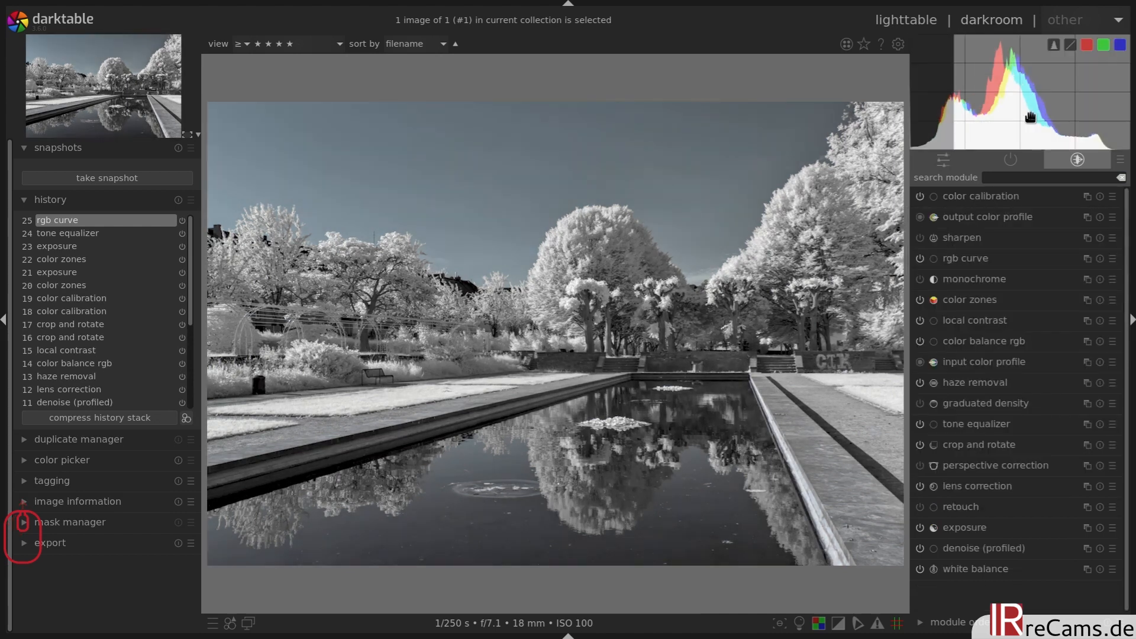
pyautogui.moveTo(1030, 117); pyautogui.dragTo(1118, 138)
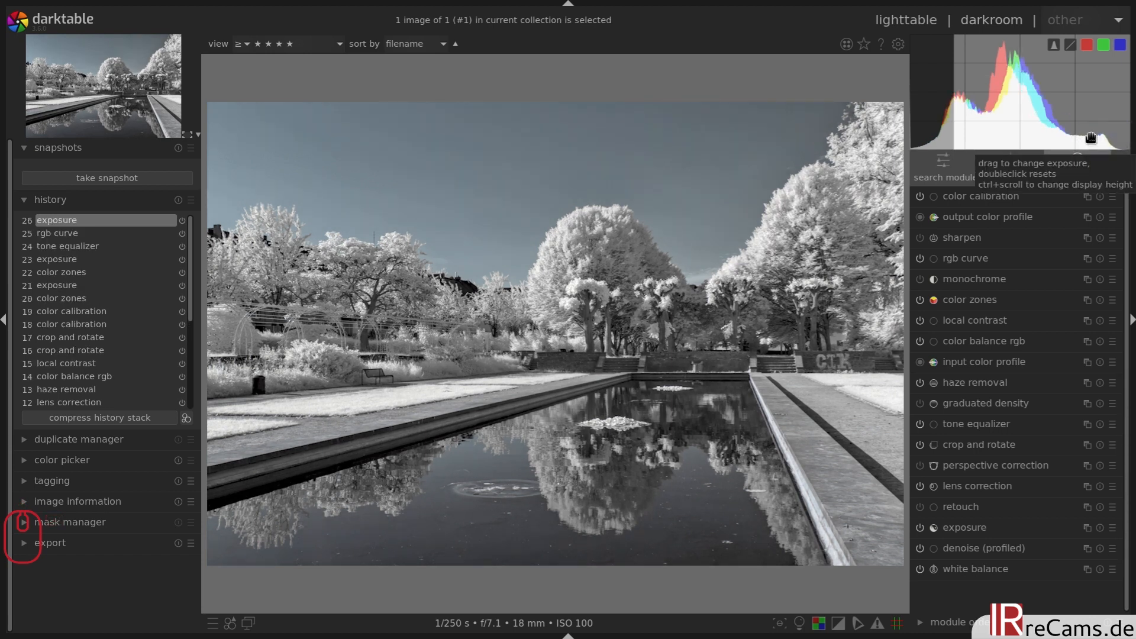
pyautogui.scroll(1, 1090, 138)
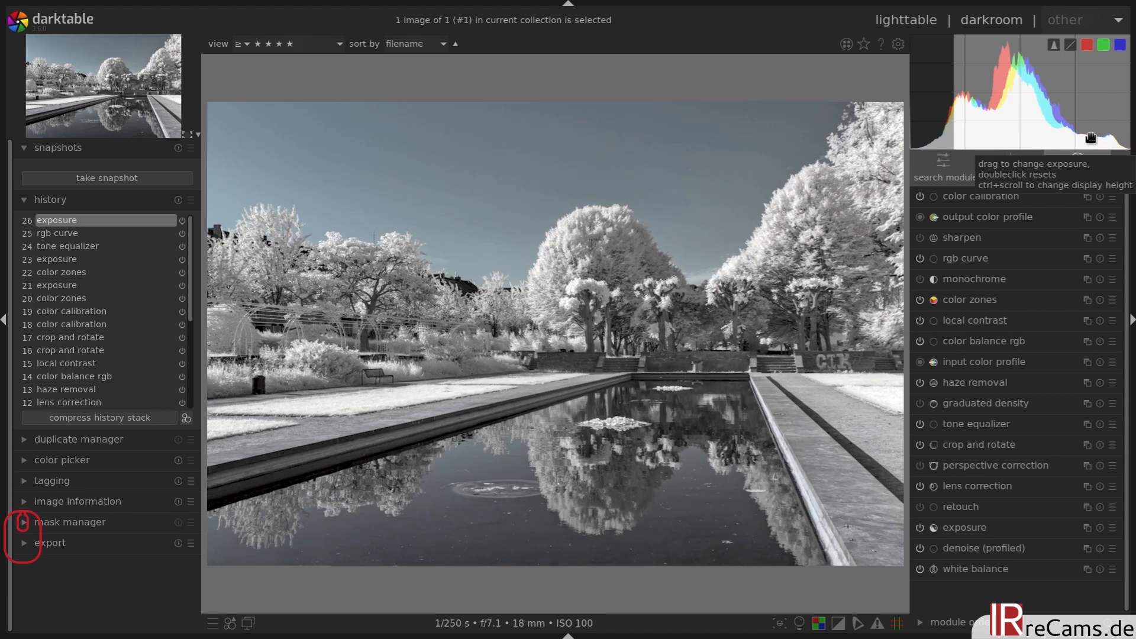
pyautogui.scroll(-1, 1091, 138)
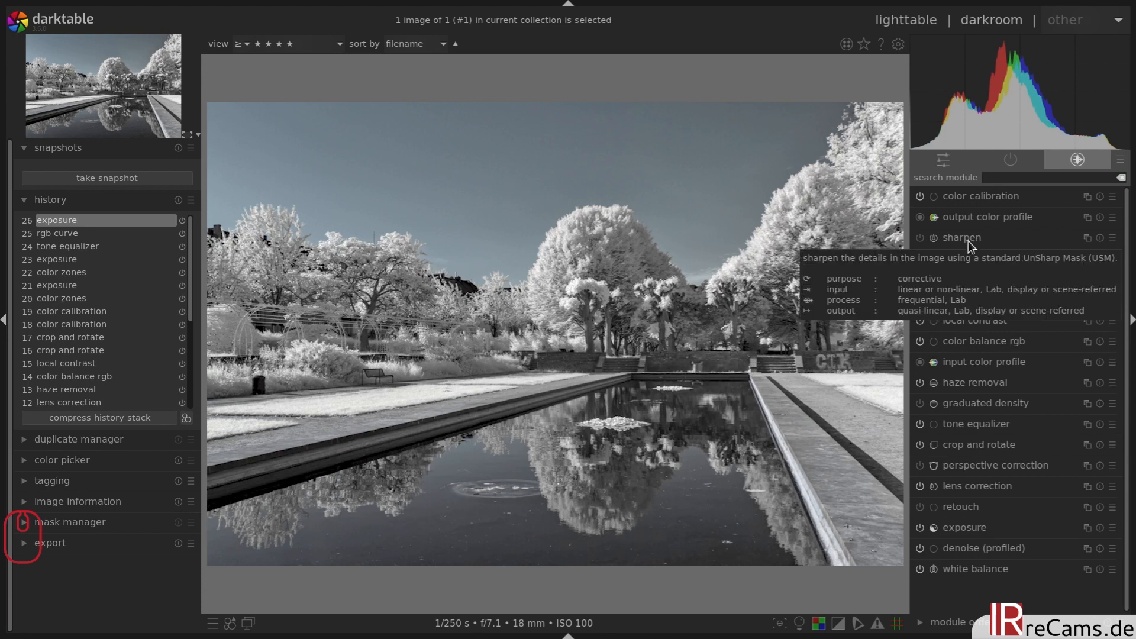
# Enable the sharpen module with an amount of 1, compare the result on the trees at 100% and return to the full image.
pyautogui.middleClick(653, 333)
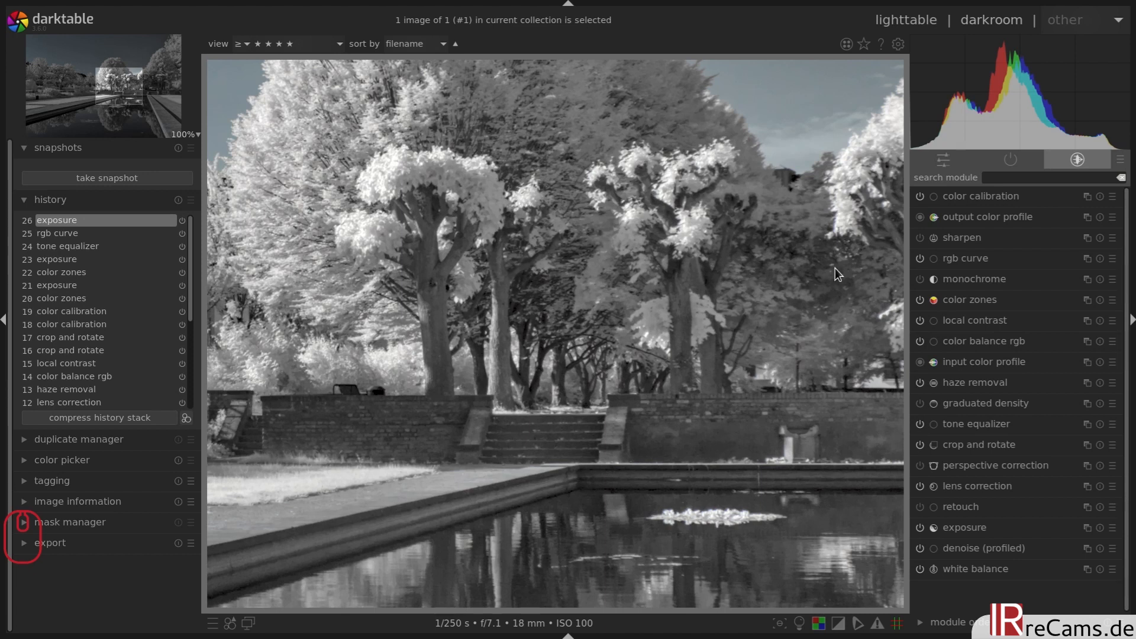
pyautogui.click(971, 238)
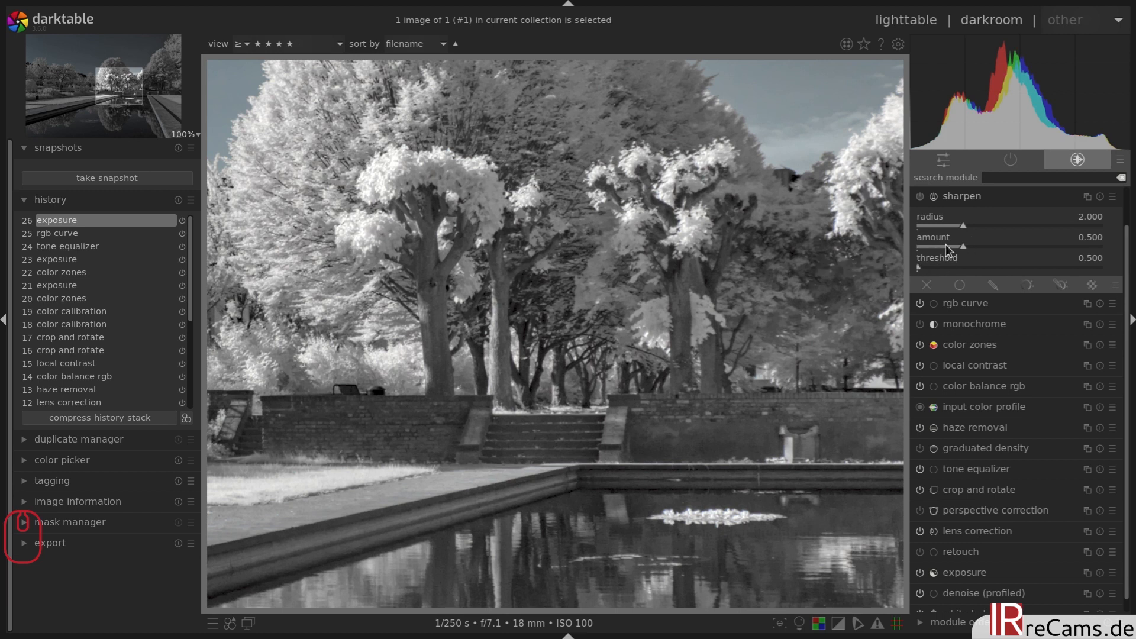
pyautogui.click(920, 196)
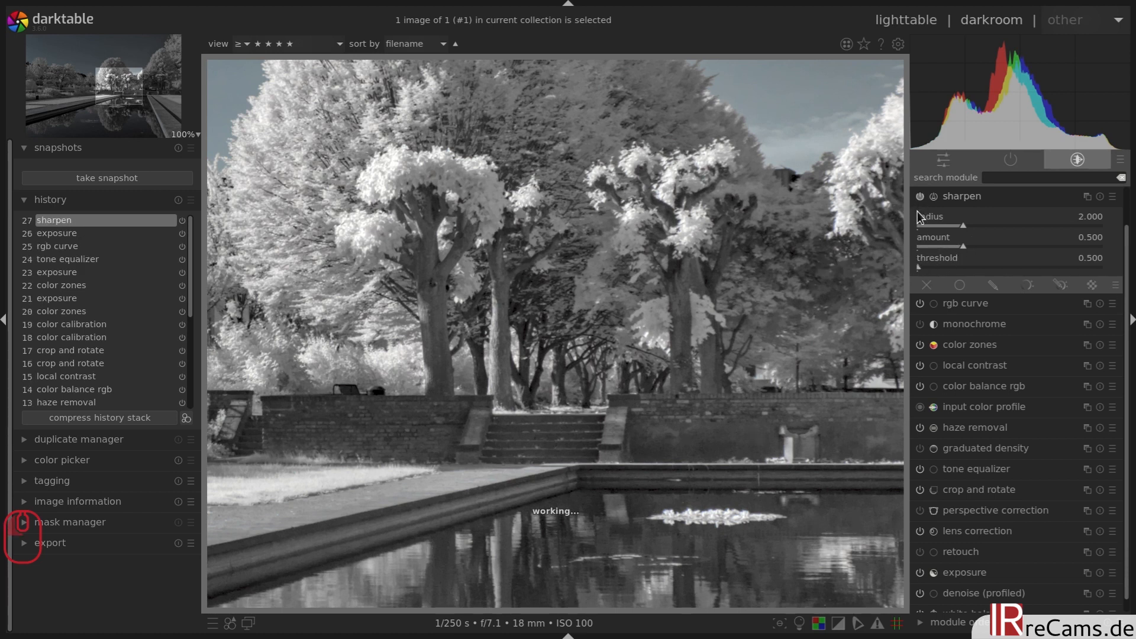
pyautogui.rightClick(968, 244)
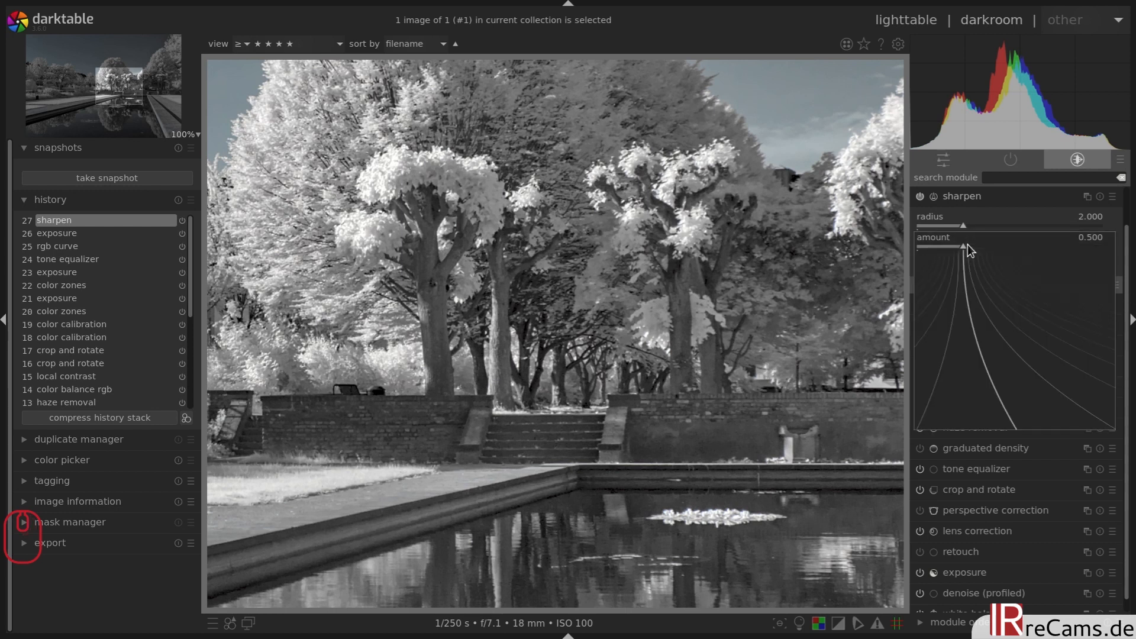
pyautogui.write('1')
pyautogui.press('Return')
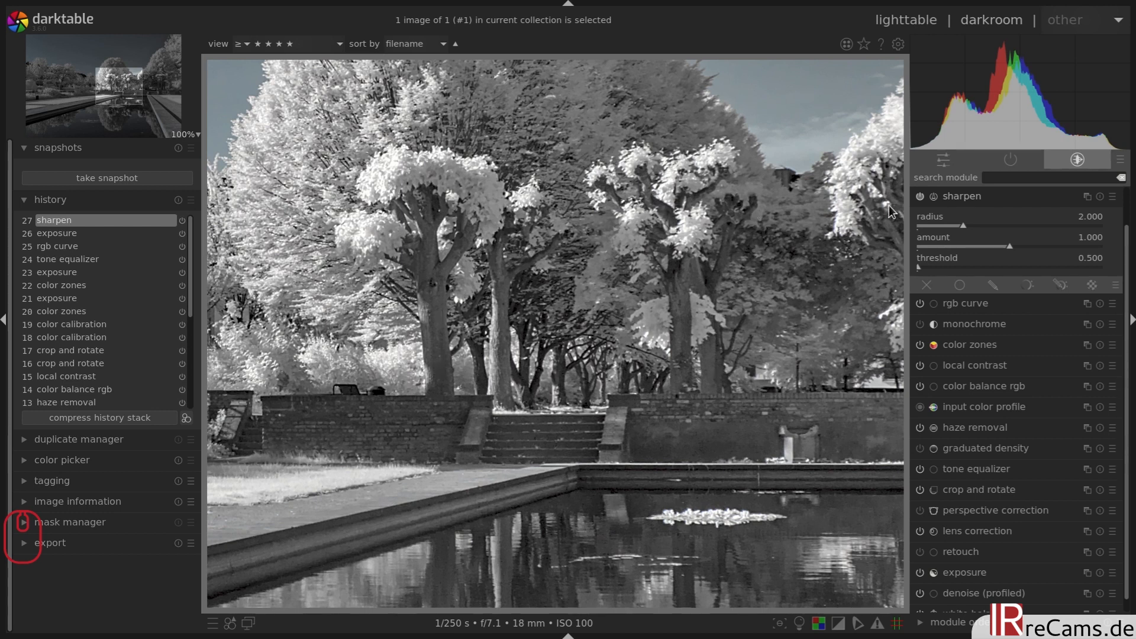
pyautogui.click(921, 197)
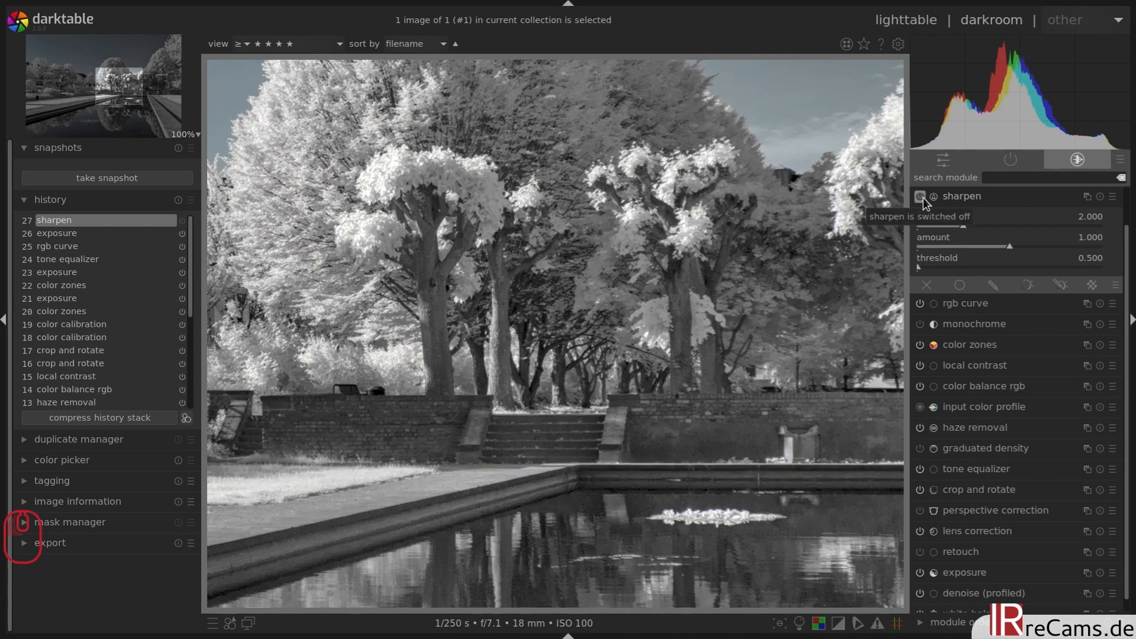
pyautogui.click(950, 198)
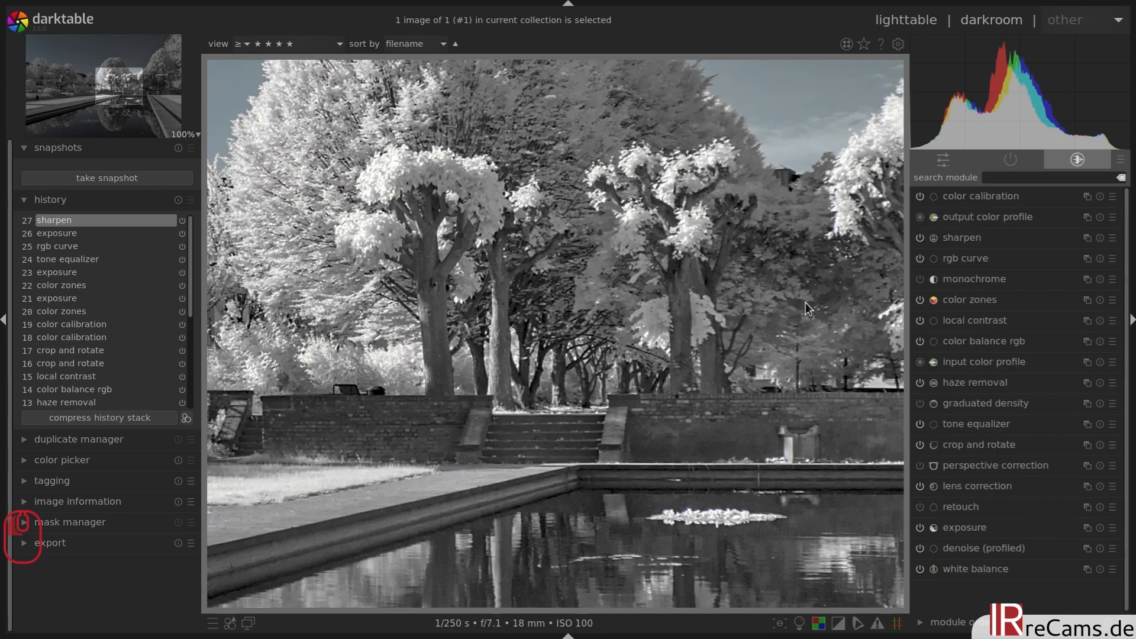
pyautogui.middleClick(805, 303)
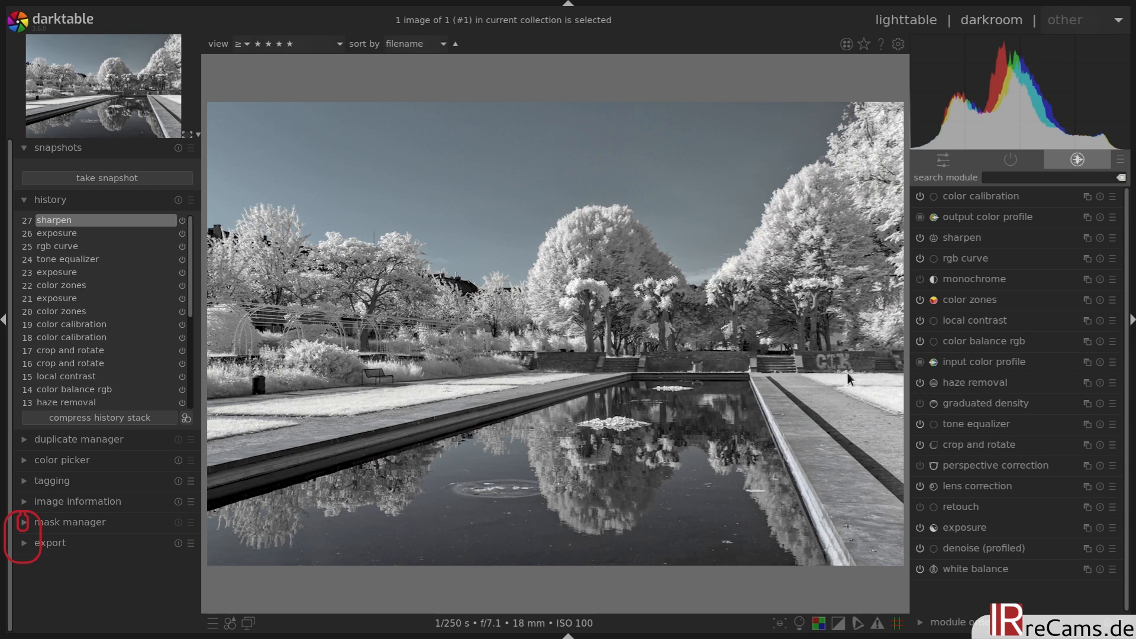
# Examine the finished photo in color assessment mode with its white frame and all panels hidden.
pyautogui.click(799, 625)
pyautogui.press('Tab')
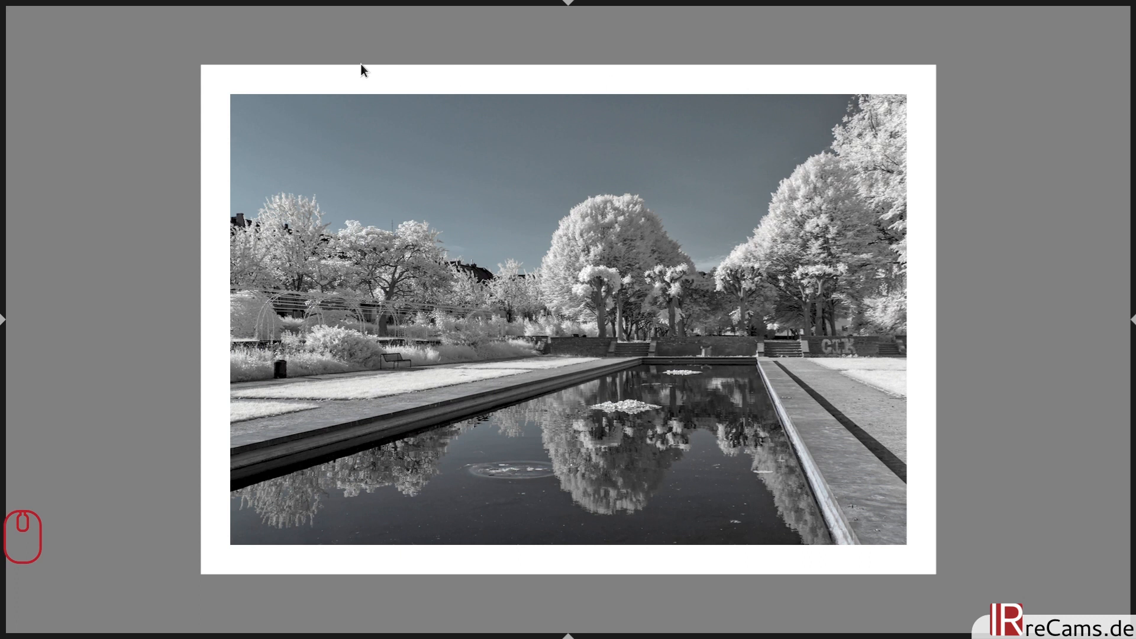
pyautogui.click(427, 72)
pyautogui.click(459, 553)
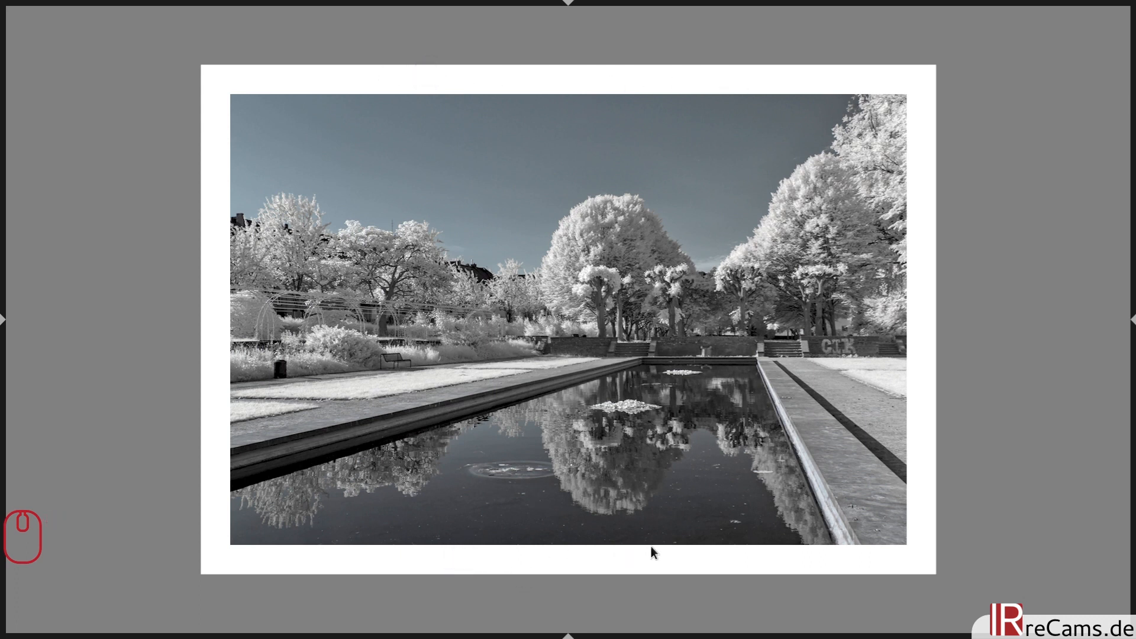